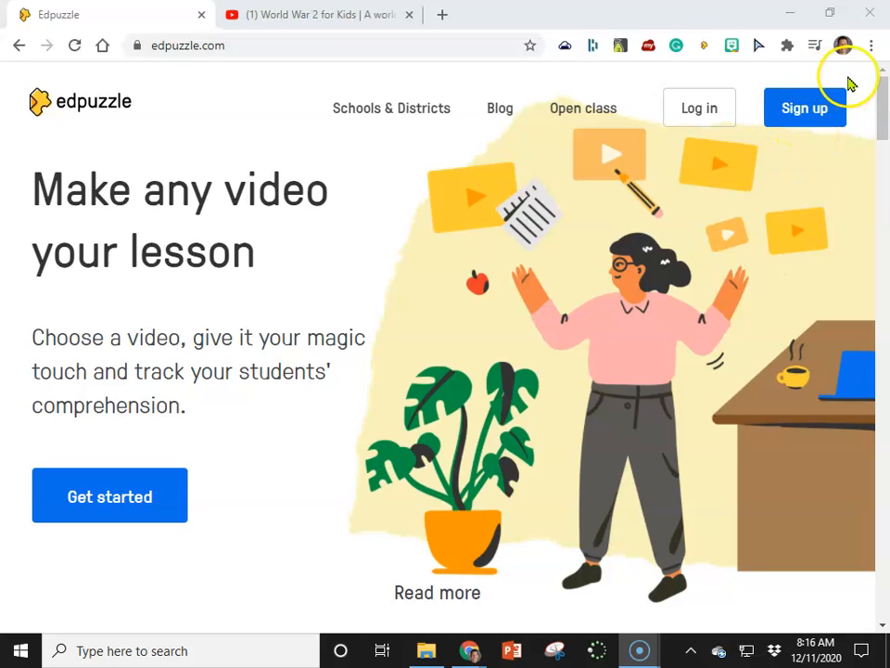
Step: Log in to the Edpuzzle account as a teacher
left_click(714, 109)
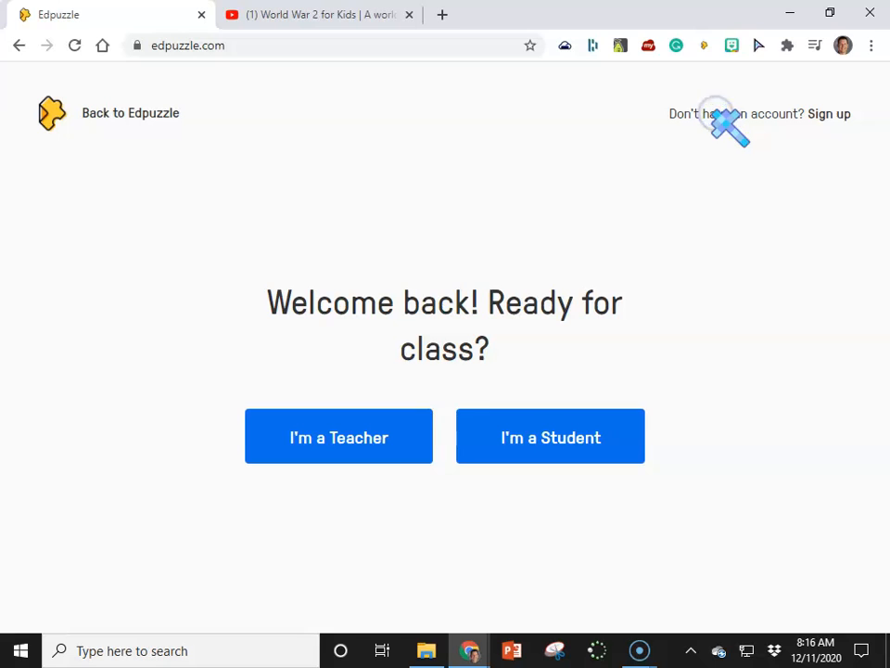
left_click(376, 443)
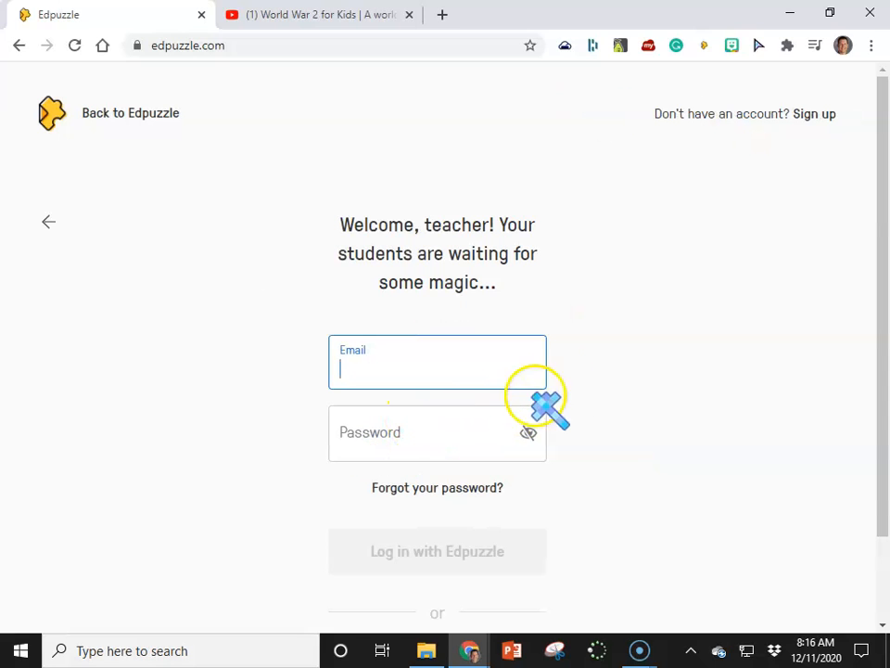
left_click(457, 553)
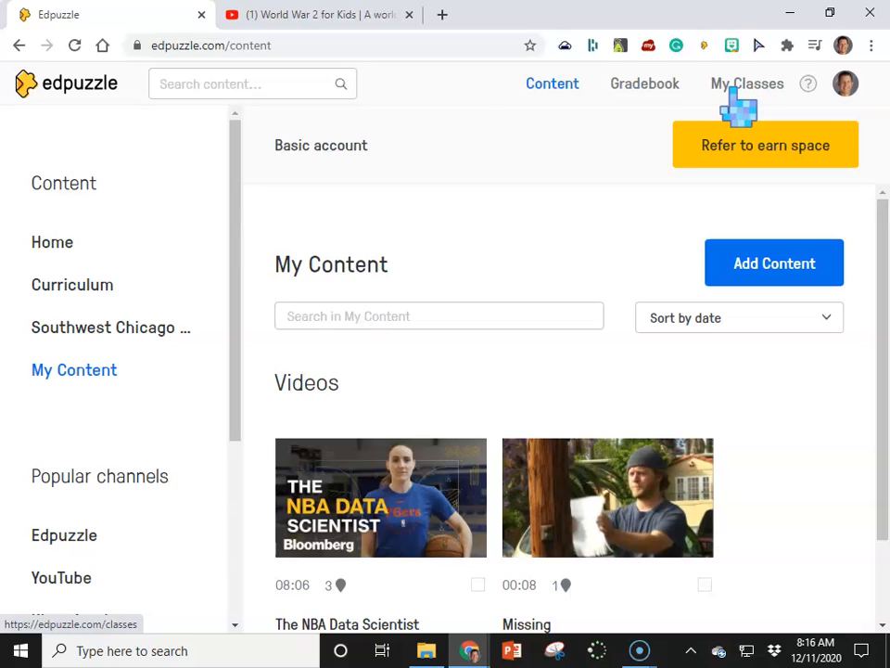
Step: Look through the Home and Curriculum content sections, including the school-level collections
left_click(58, 244)
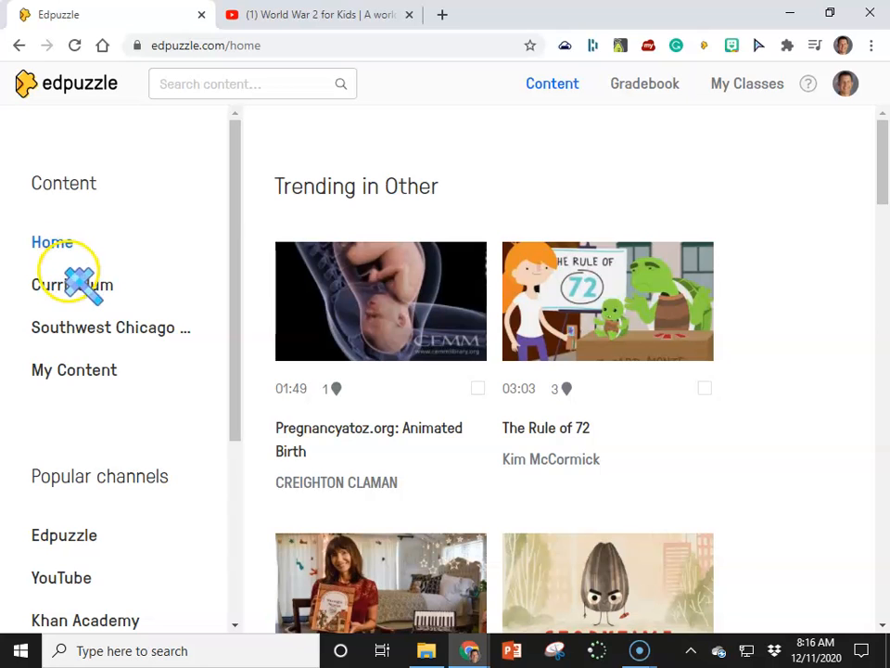
left_click(88, 285)
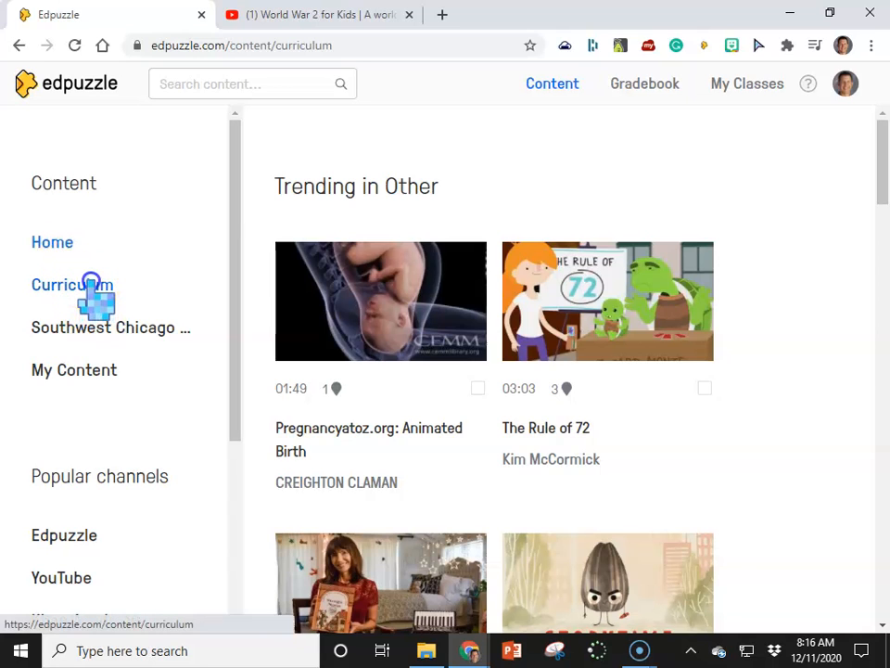
scroll(367, 351, "down", 2)
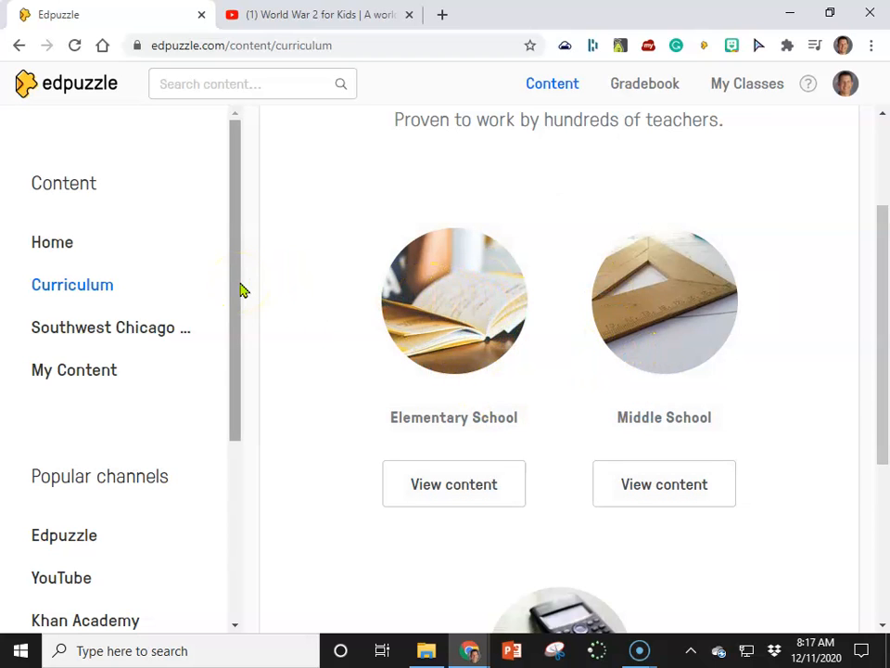
Step: Open the Southwest Chicago Christian School content, clear all subject and grade filters, and browse the shared videos
left_click(135, 343)
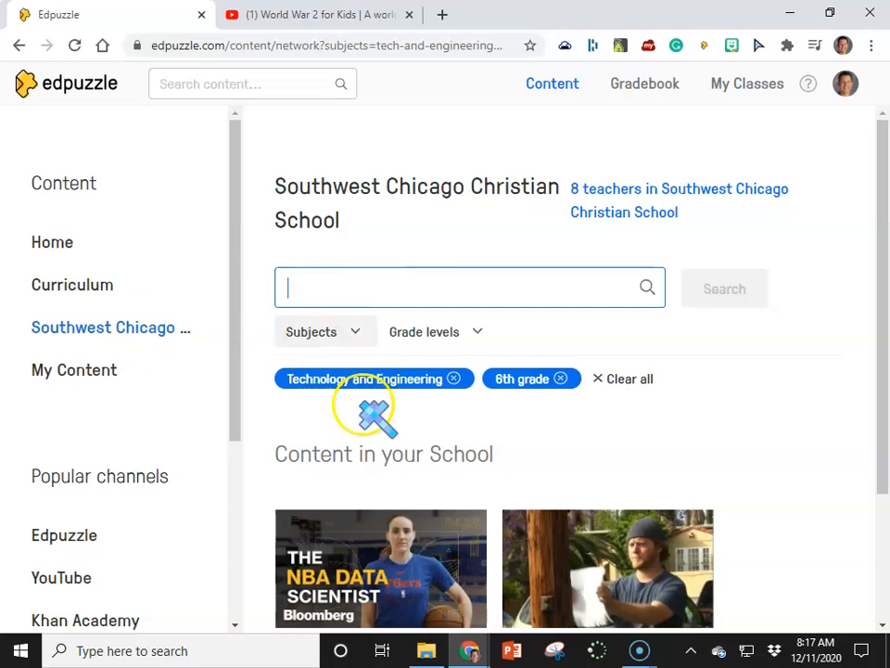
left_click(612, 379)
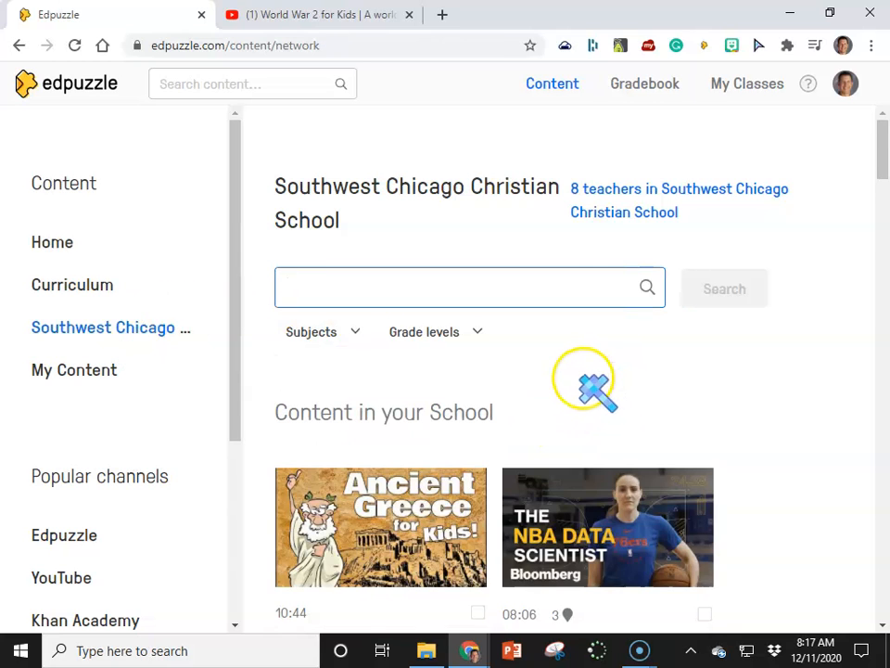
scroll(593, 390, "down", 2)
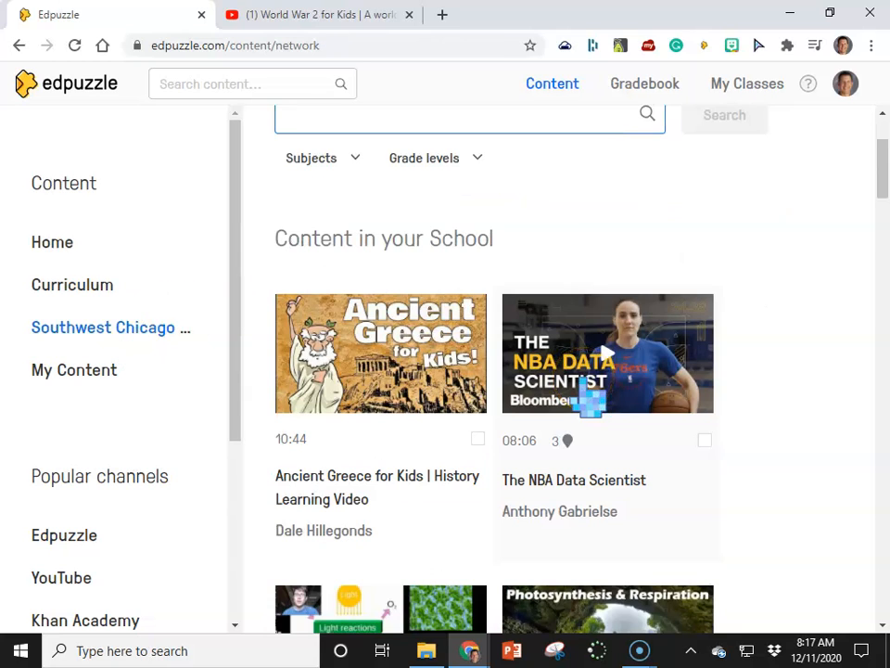
scroll(584, 382, "up", 2)
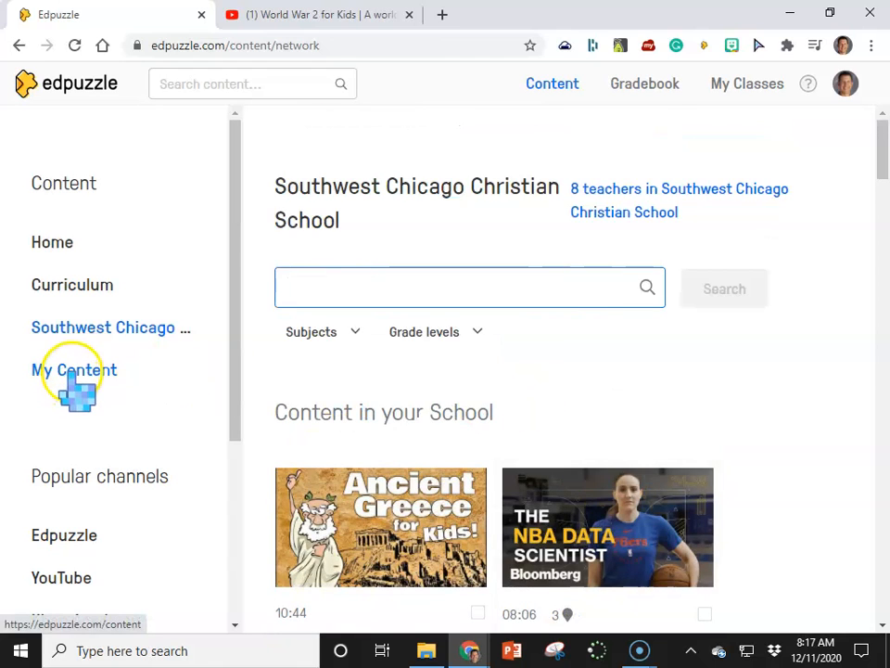
Step: Open My Content and look through the list of popular video channels
left_click(70, 375)
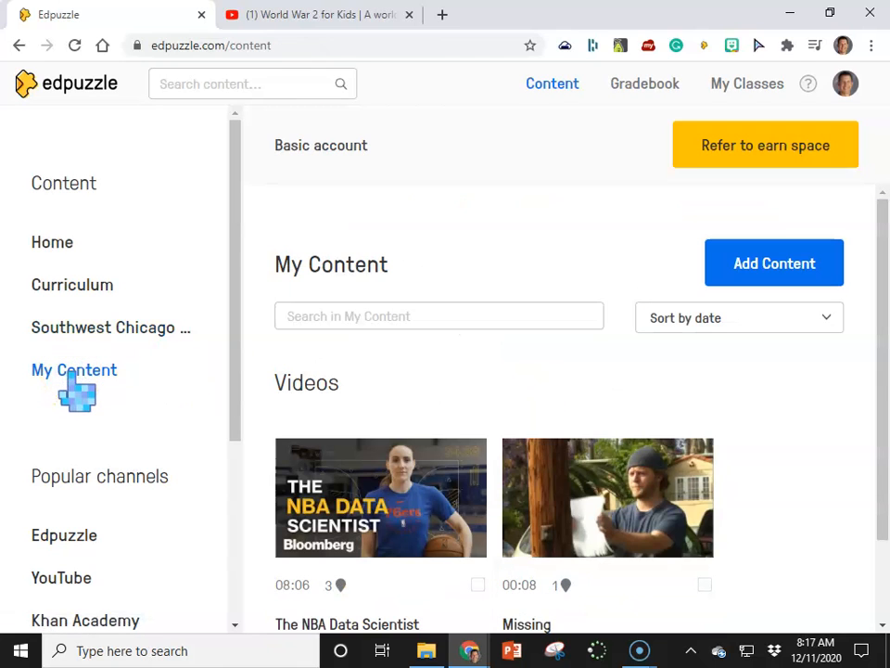
scroll(74, 390, "down", 2)
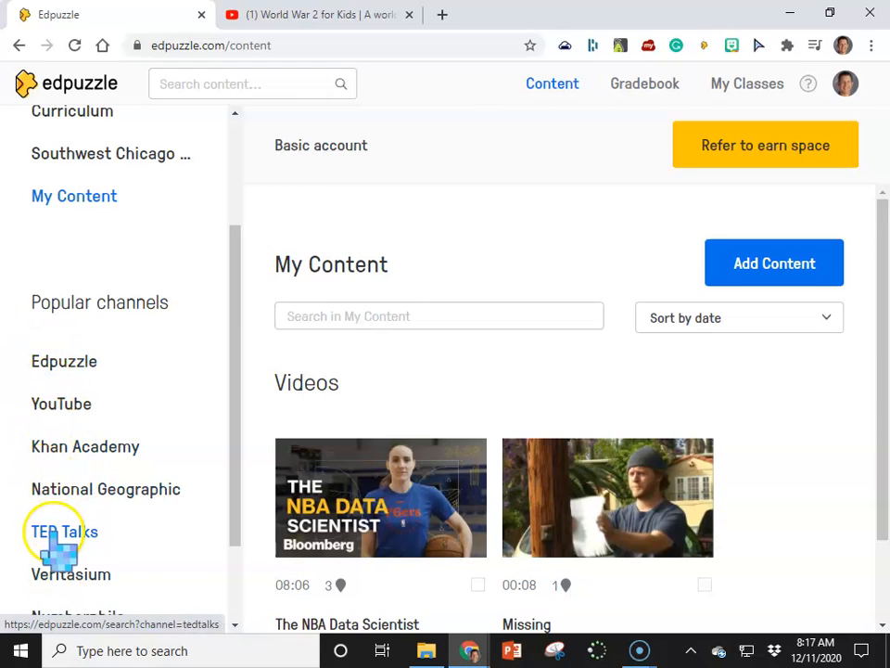
scroll(55, 464, "up", 2)
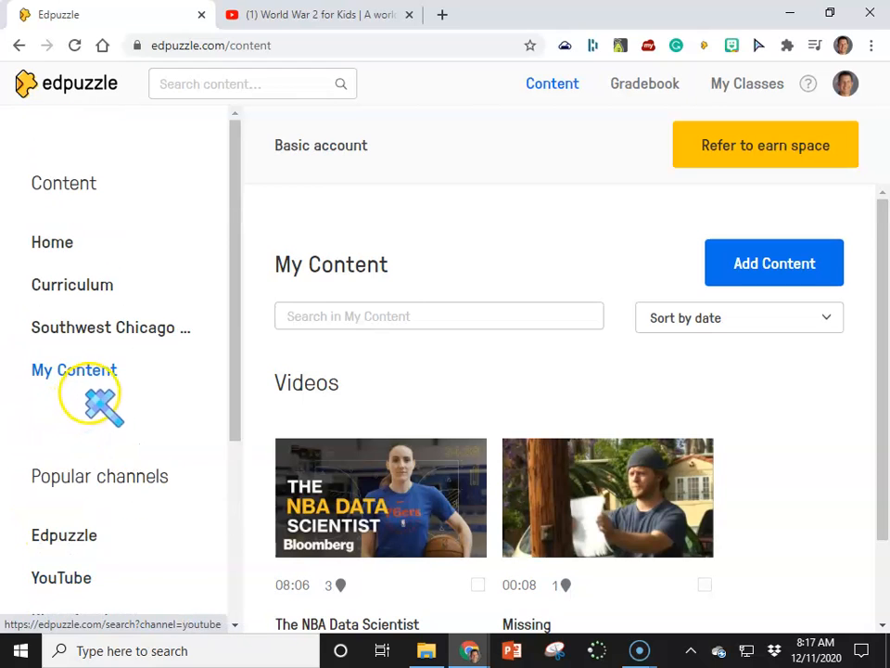
Step: Start a new class under My Classes, name it with an 8 and the teacher's surname, and set the grade level to 8th grade
left_click(748, 88)
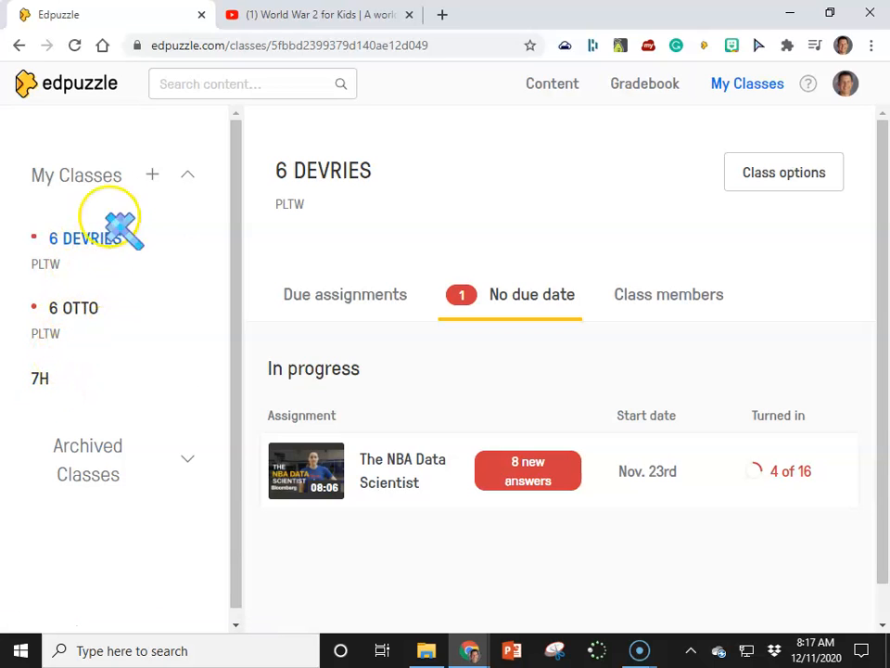
left_click(151, 175)
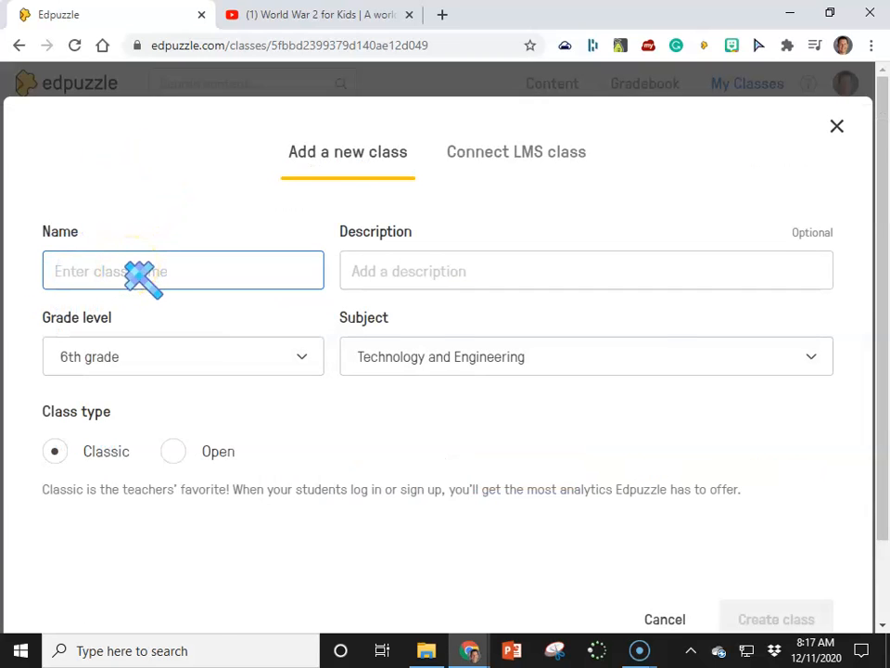
type("8 Zoeterm")
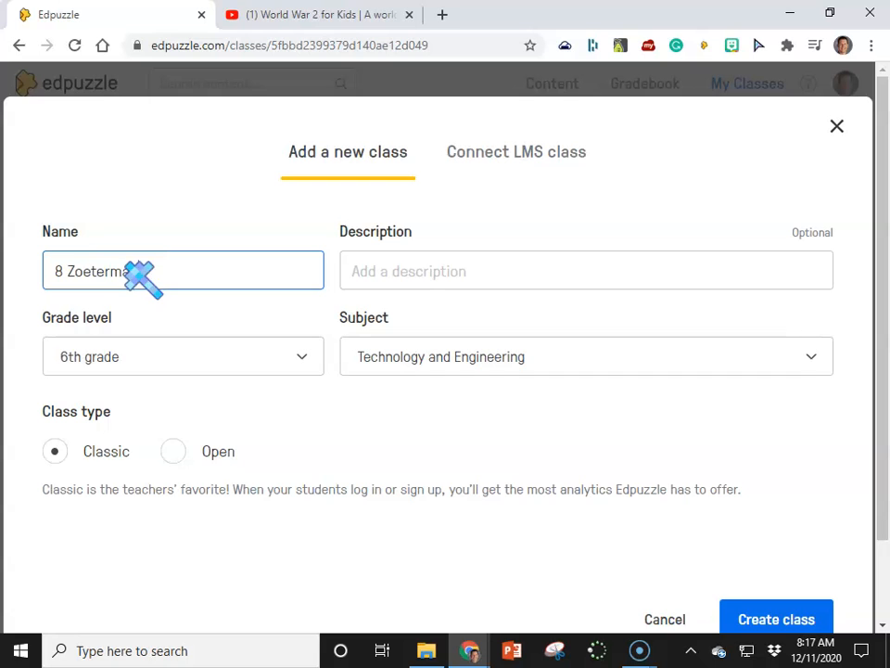
type("an")
left_click(304, 360)
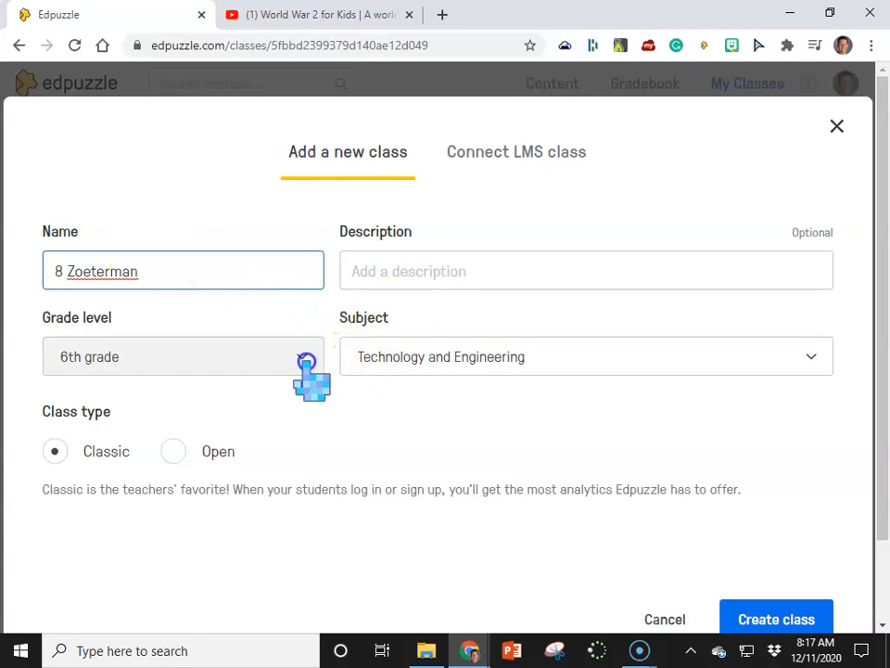
scroll(209, 461, "down", 2)
left_click(179, 558)
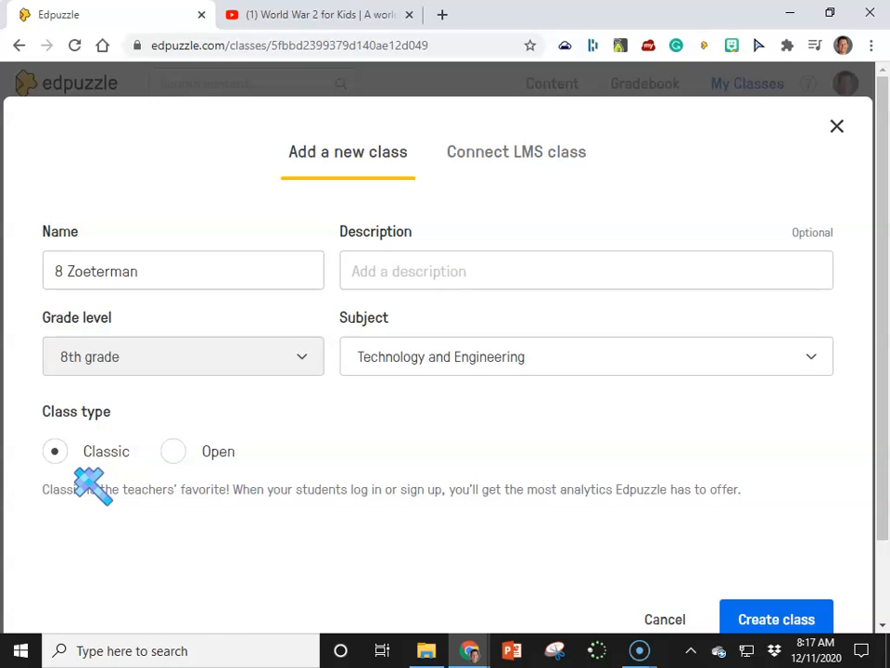
Step: Check the Open class type, switch back to Classic, and create the class
left_click(174, 452)
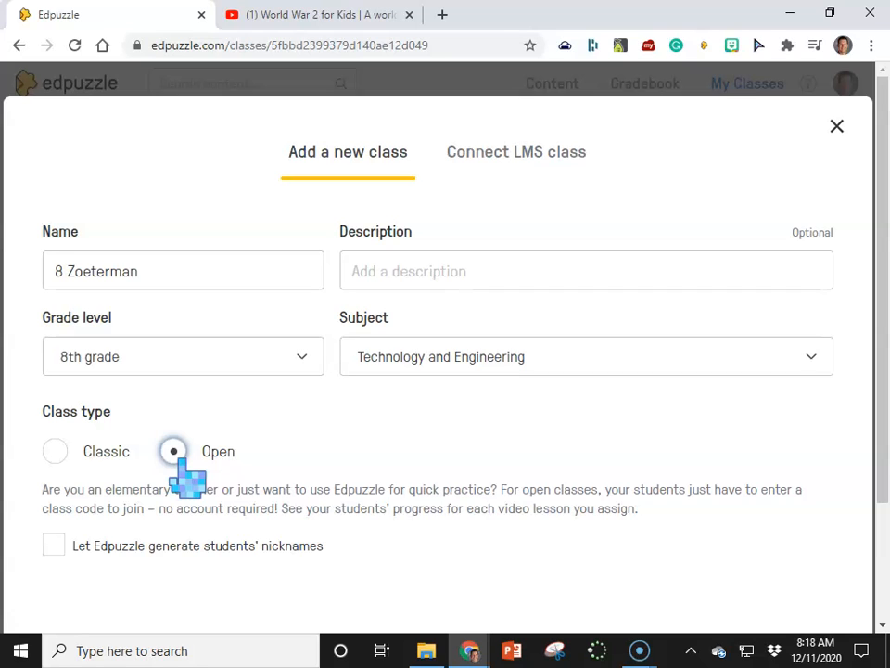
left_click(55, 450)
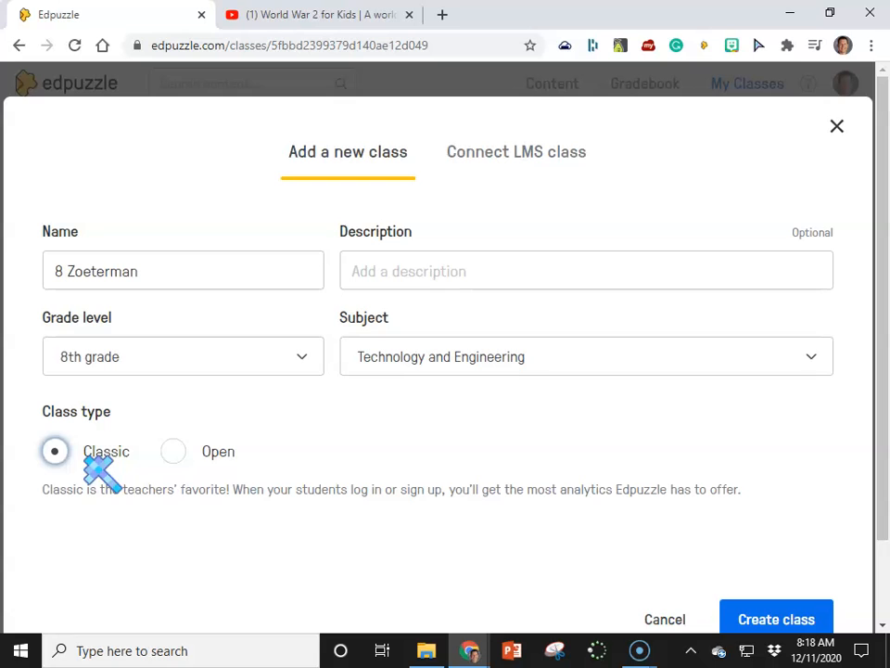
left_click(785, 614)
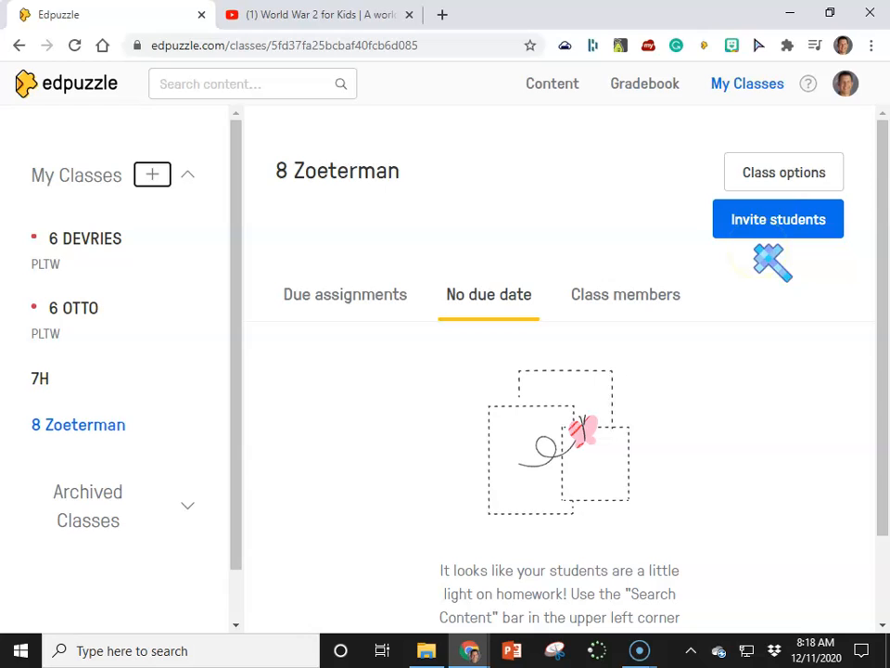
Step: View the student invitation with the join code for the new class and close it
left_click(785, 247)
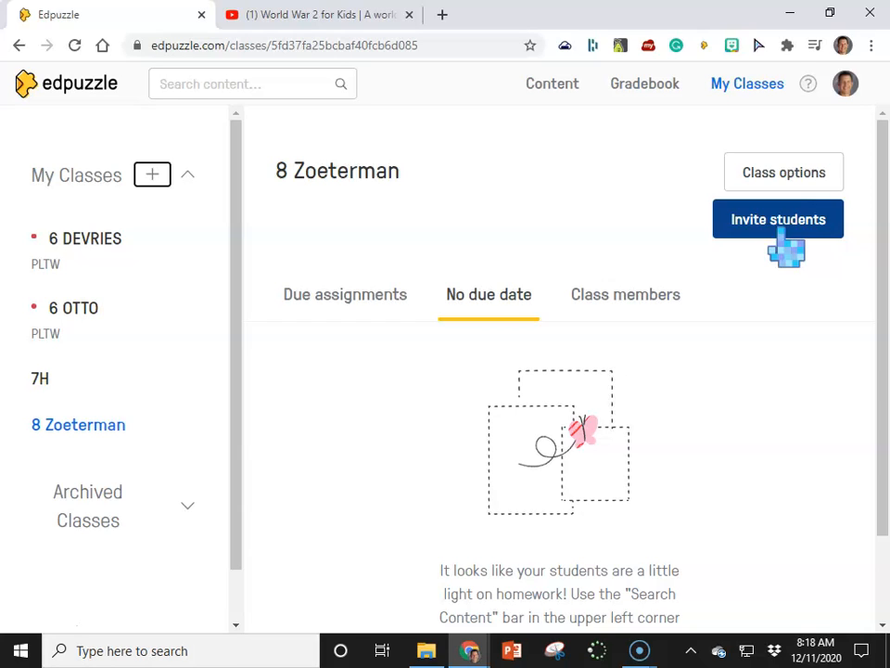
left_click(779, 243)
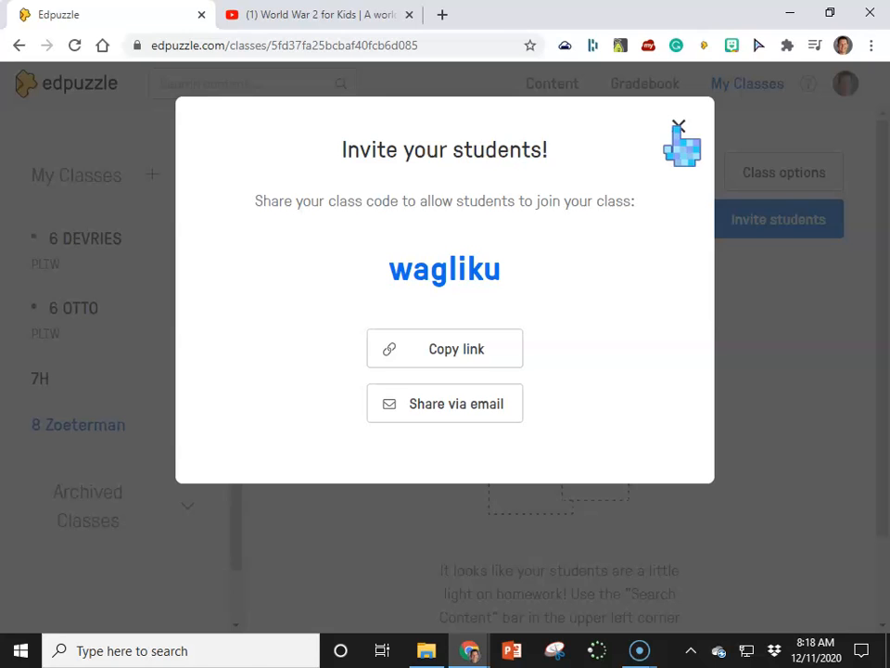
left_click(679, 127)
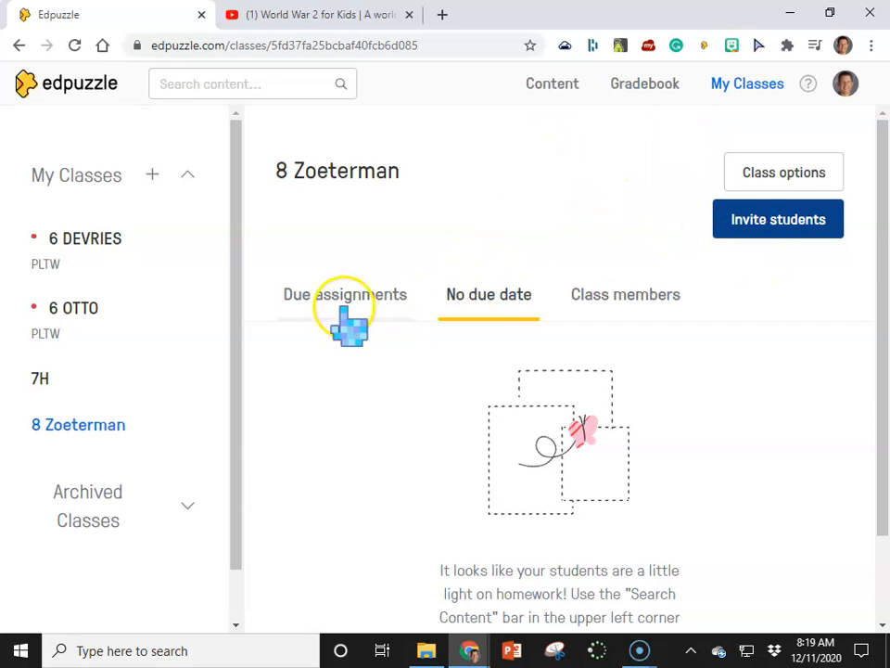
Step: Go to the YouTube channel in the content library, ready to search for a video
left_click(545, 96)
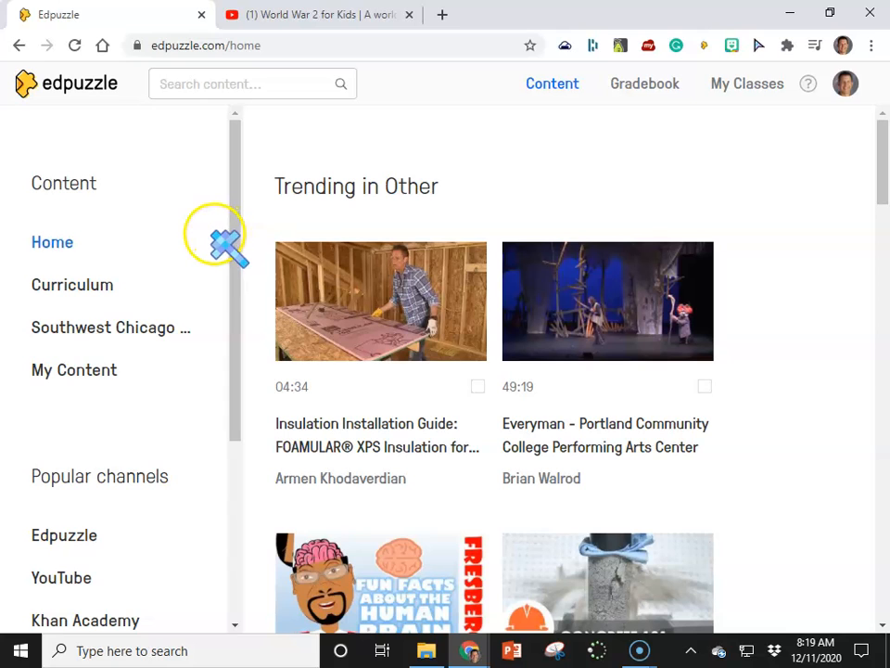
scroll(130, 382, "down", 2)
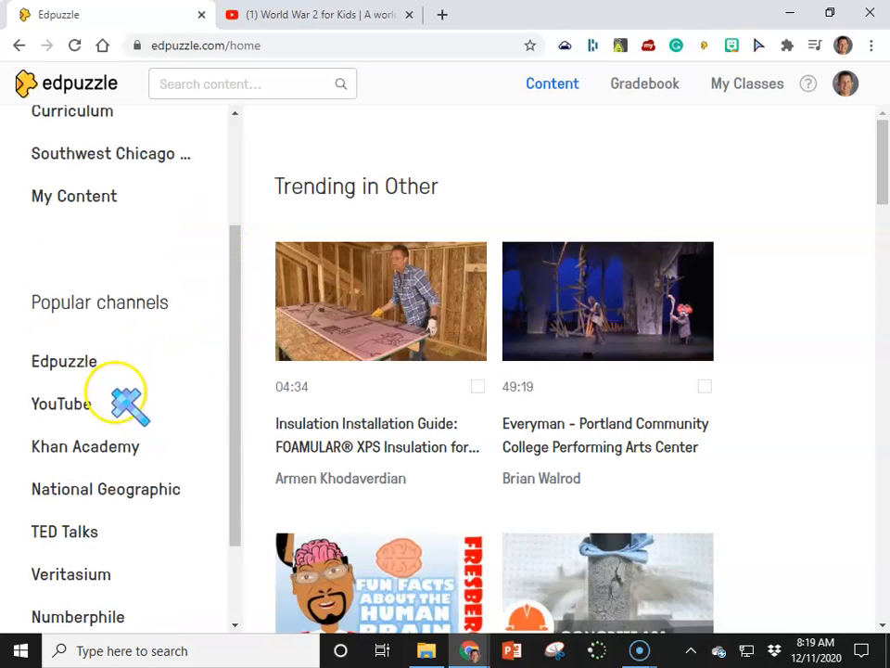
left_click(62, 404)
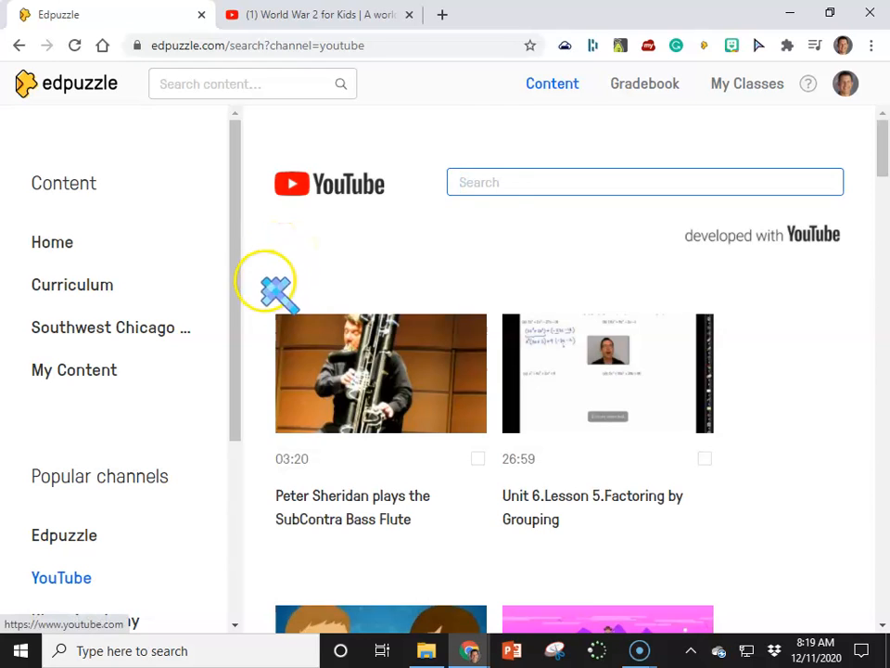
left_click(492, 182)
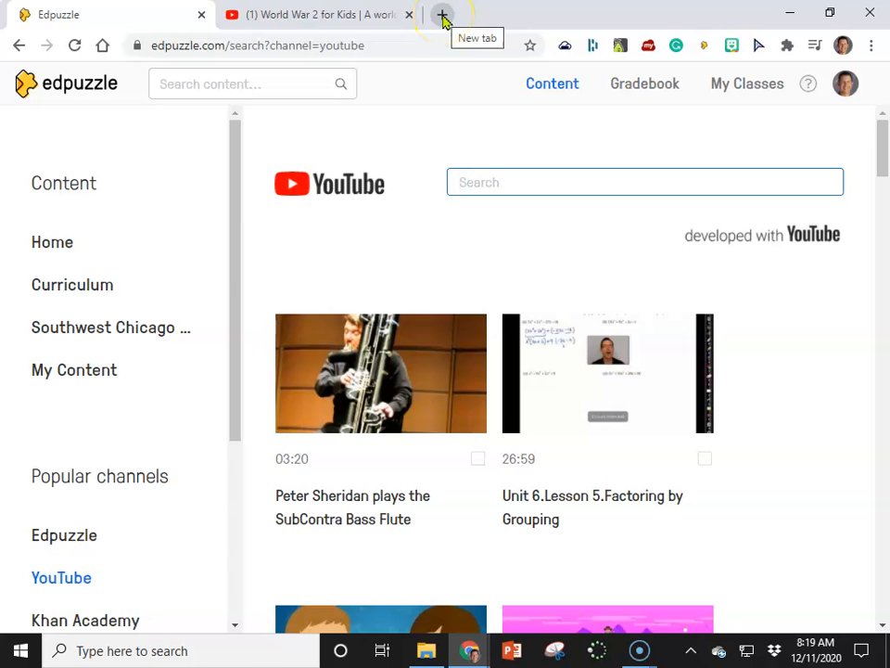
Step: Copy the World War 2 for Kids video's URL from YouTube, search for it in Edpuzzle's YouTube channel, and open it for editing
left_click(358, 16)
right_click(308, 47)
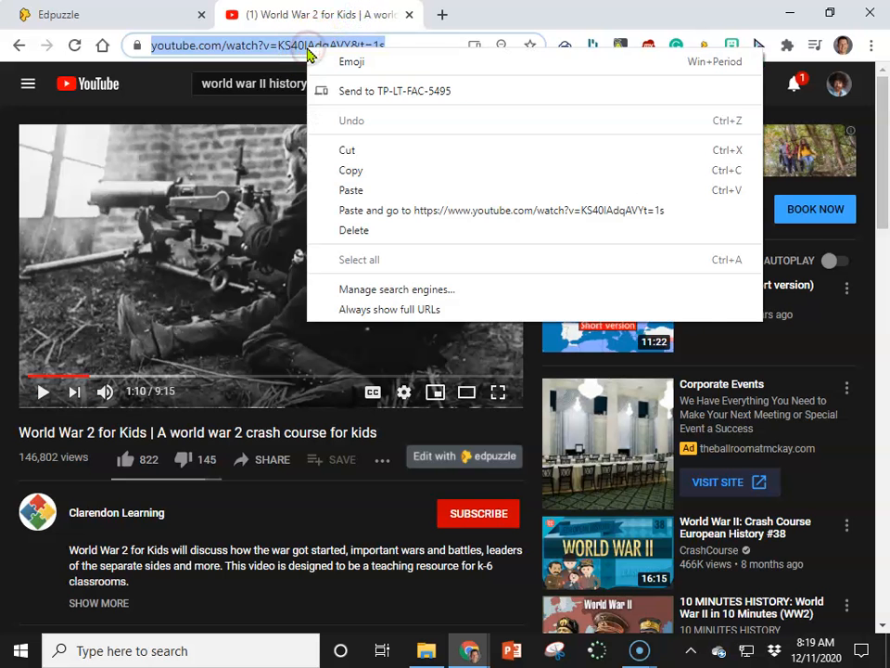
left_click(356, 170)
left_click(148, 16)
left_click(511, 183)
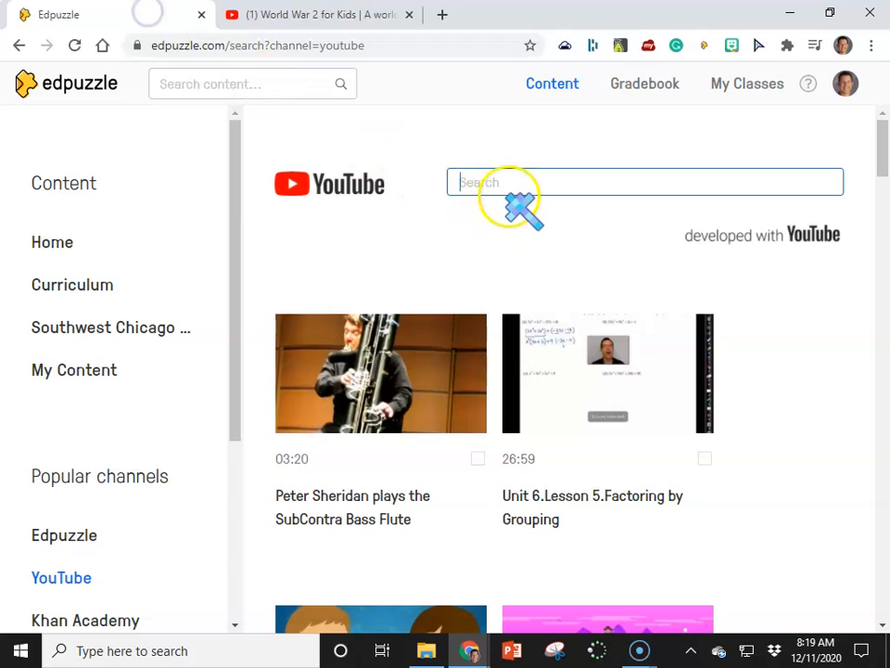
key("ctrl+v")
key("Return")
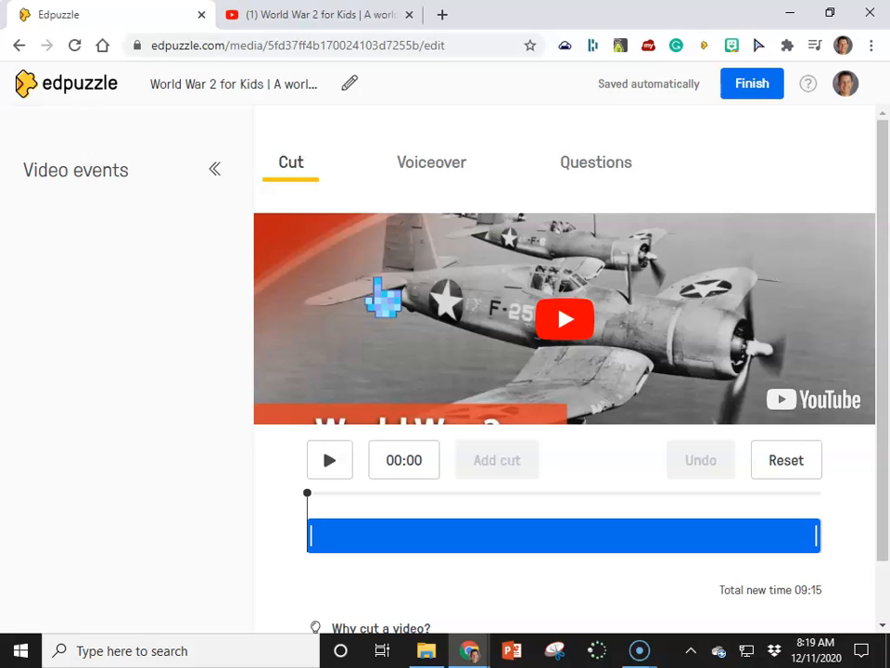
Step: Trim the video's start to about 03:36 and cut off its end, keeping a 02:58 section
left_click(297, 174)
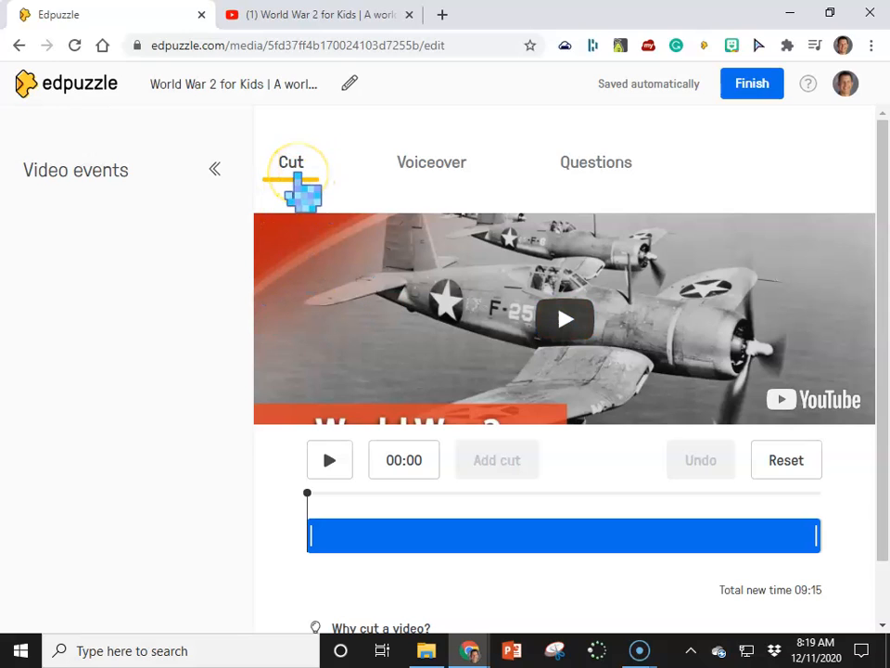
left_click(303, 176)
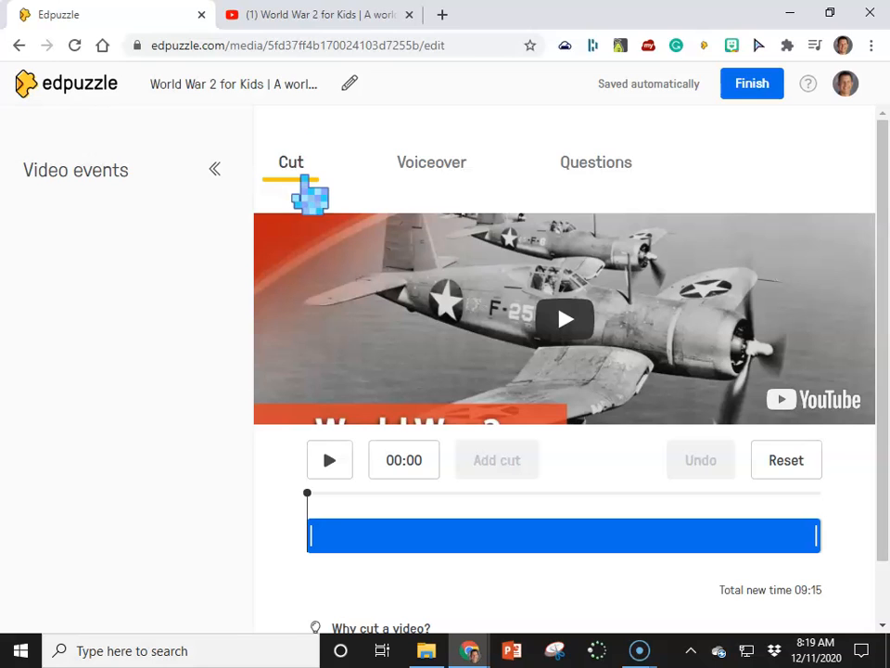
left_click(815, 530)
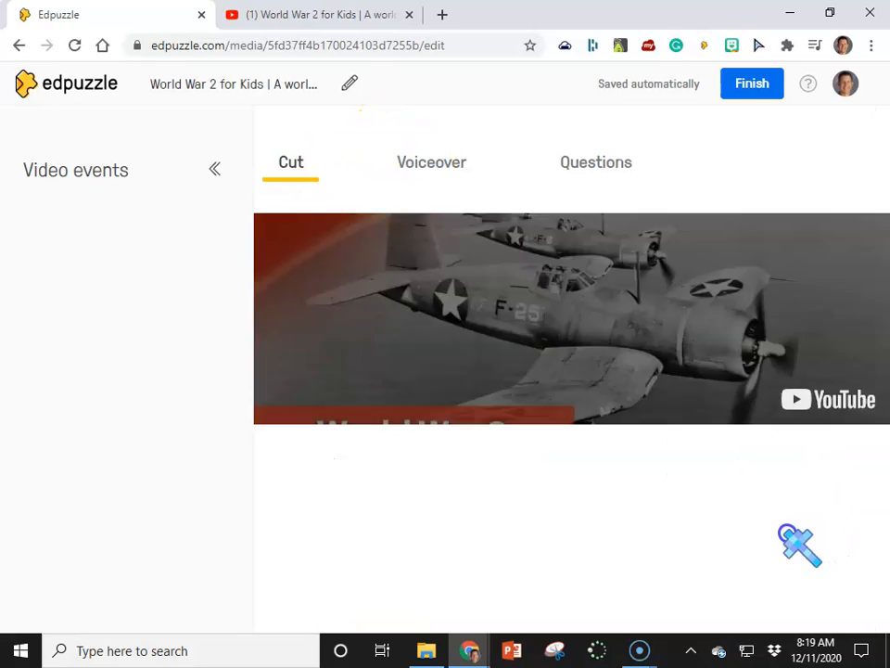
left_click(336, 453)
left_click_drag(785, 529, 672, 543)
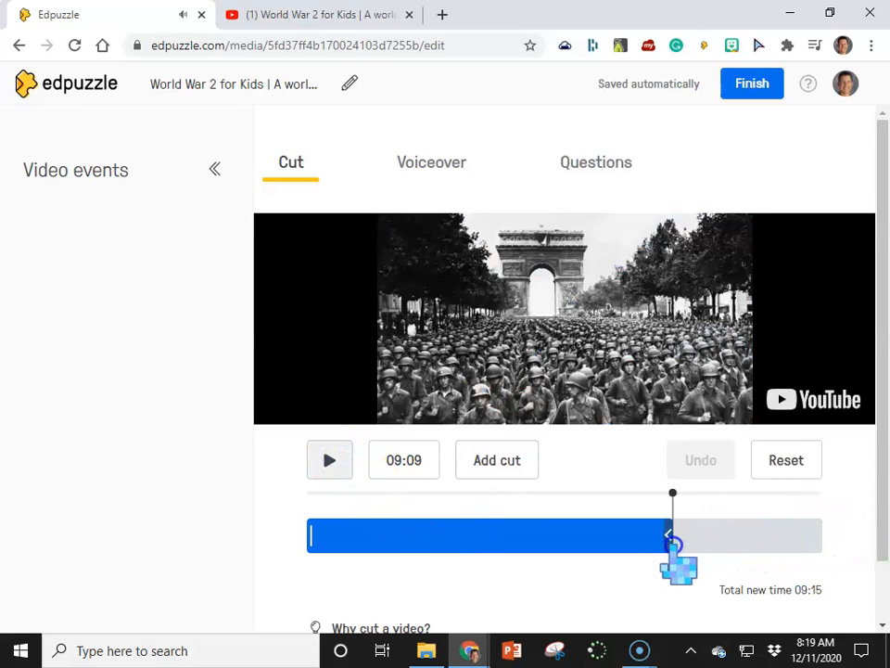
left_click_drag(316, 541, 520, 545)
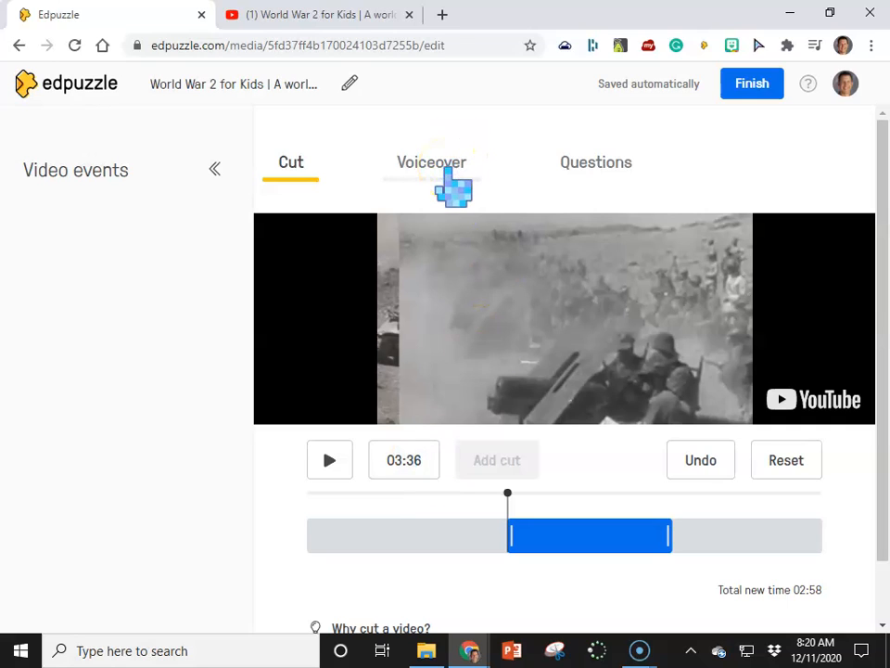
Step: Check the voiceover option, and start a multiple-choice question at 01:11 in the trimmed video
left_click(452, 189)
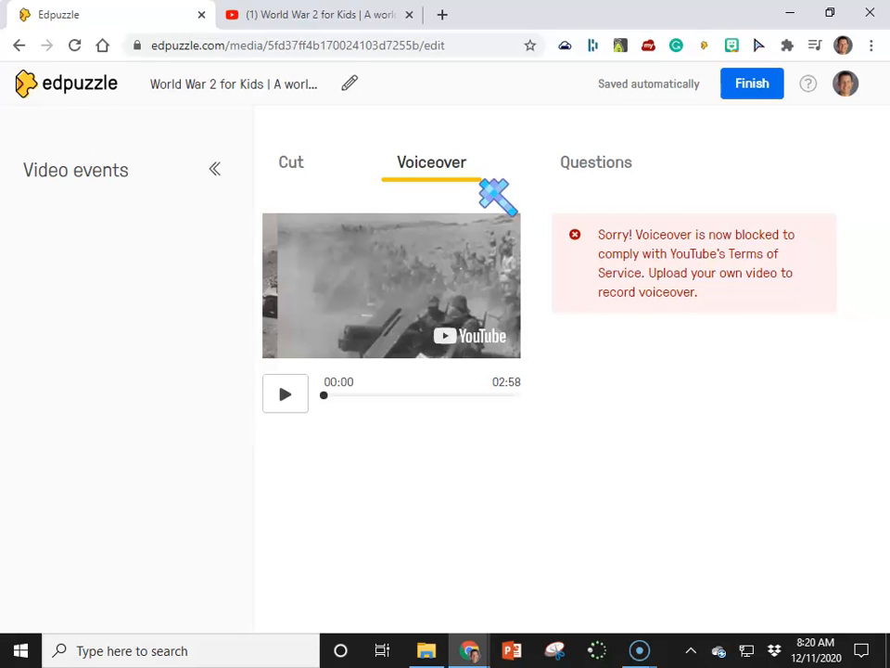
left_click(601, 166)
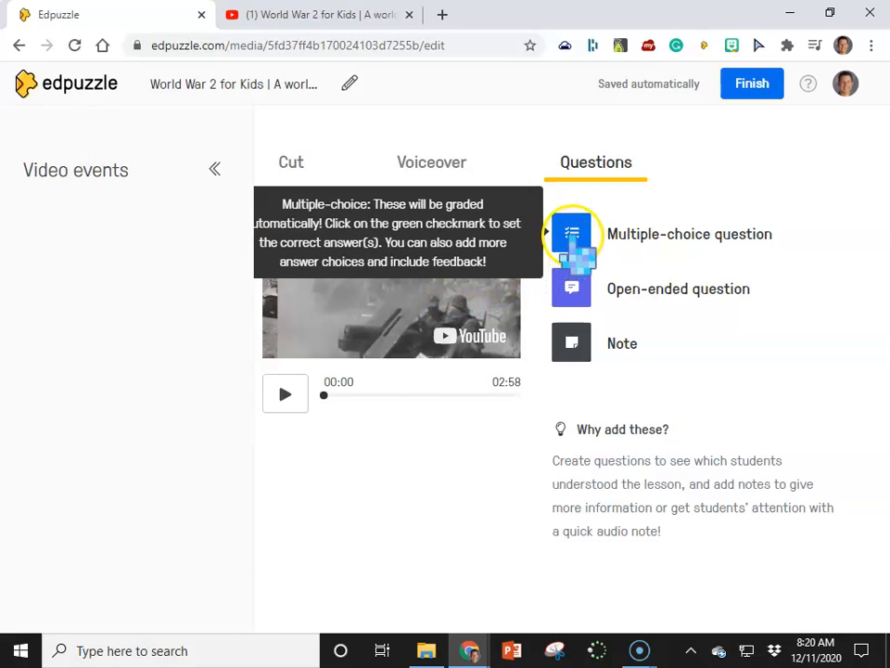
left_click(579, 237)
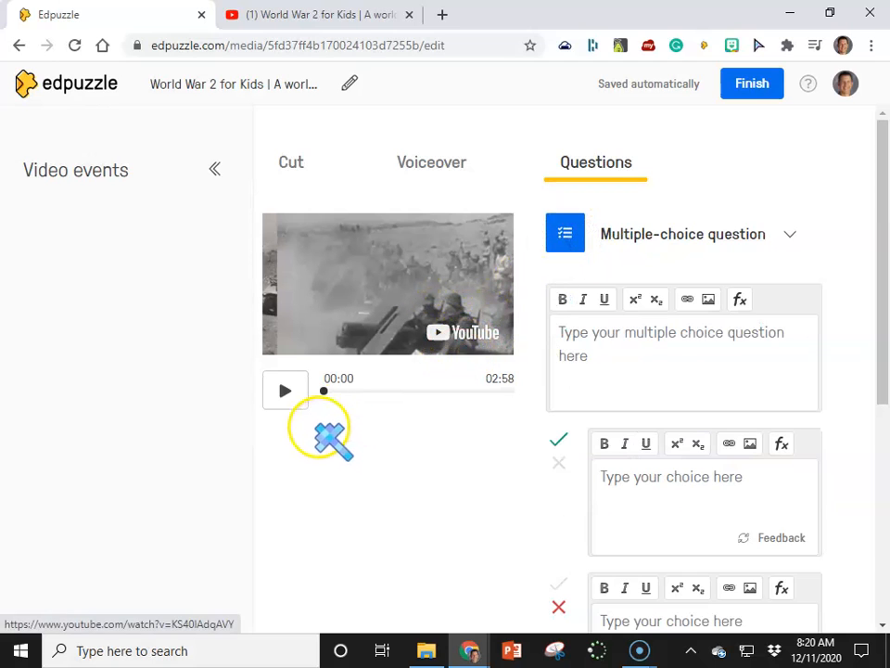
mouse_move(323, 390)
left_mouse_down()
mouse_move(407, 393)
mouse_move(400, 392)
left_mouse_up()
Step: Enter "Who wasn't involved in WWII?" as the multiple-choice question text
left_click(623, 343)
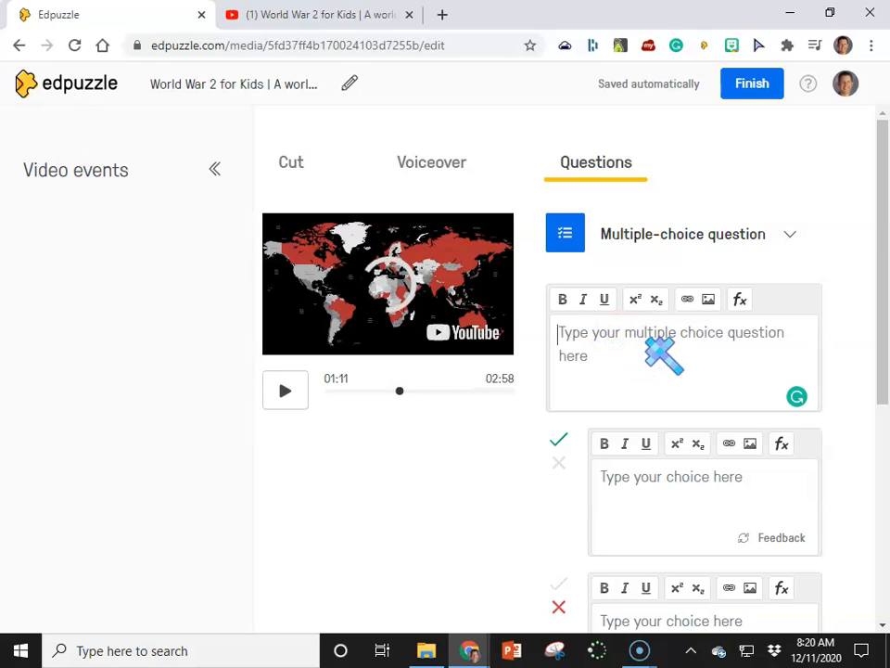
type("Who wa")
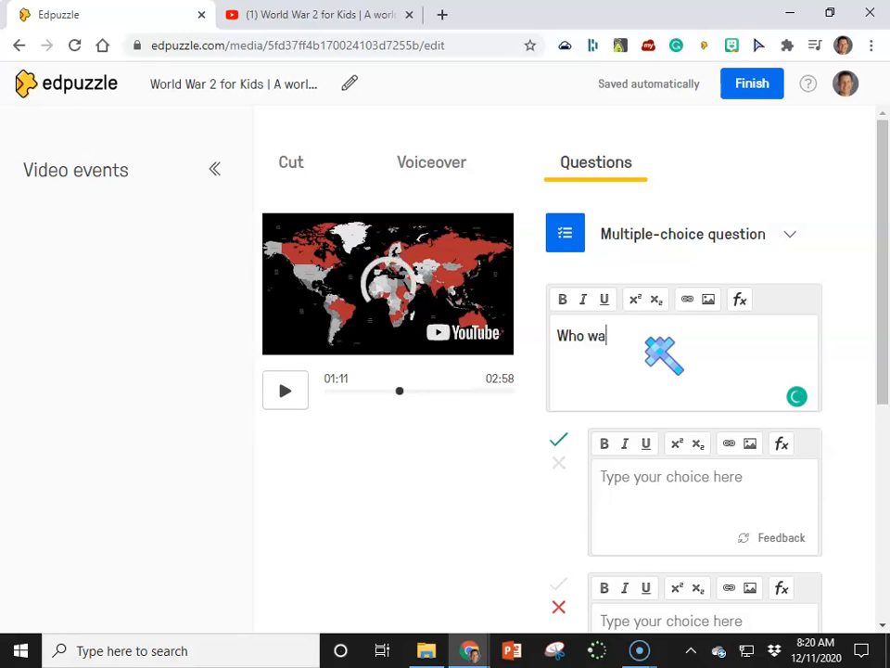
type("s invo")
key("BackSpace")
key("BackSpace")
key("BackSpace")
key("BackSpace")
key("BackSpace")
type("n")
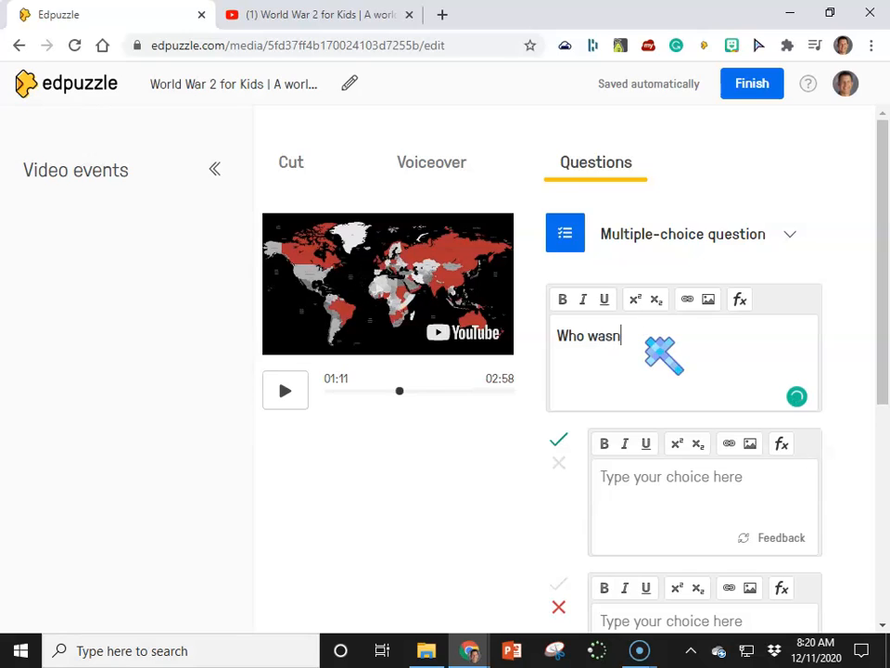
type("'t involved ")
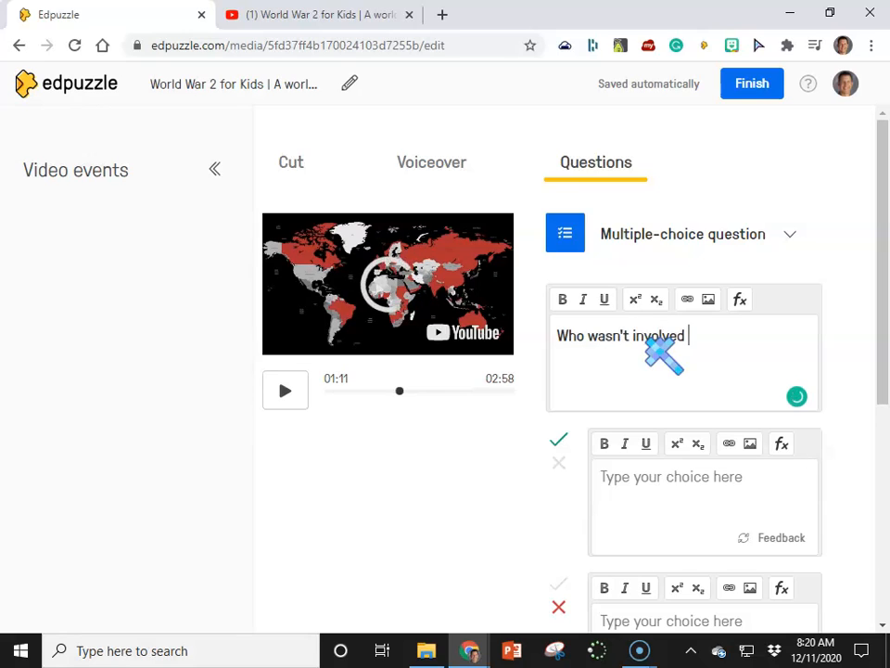
type("in WWII?")
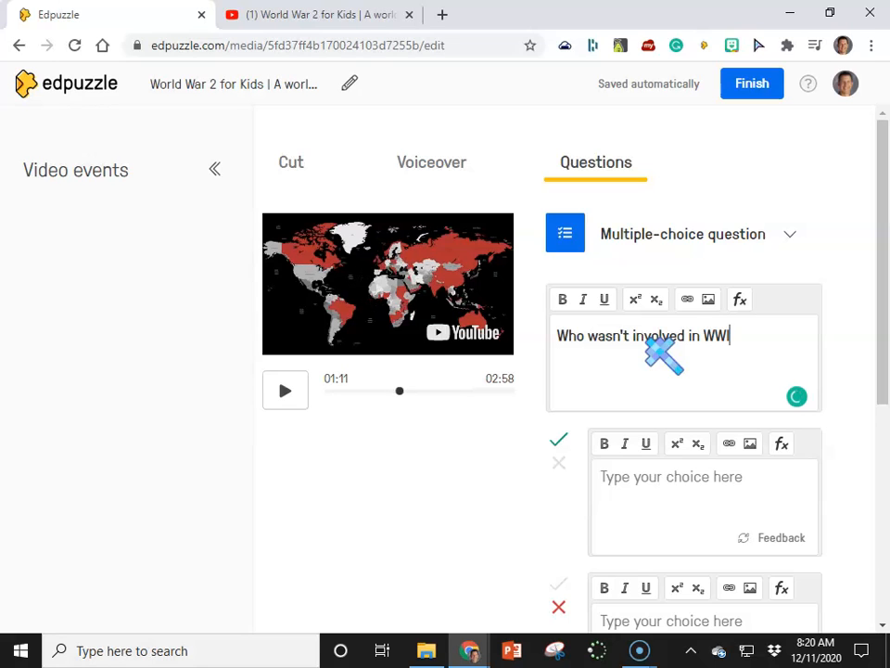
Step: Add Zimbabwe as the correct answer and German as the incorrect one, and save the question
scroll(685, 453, "down", 2)
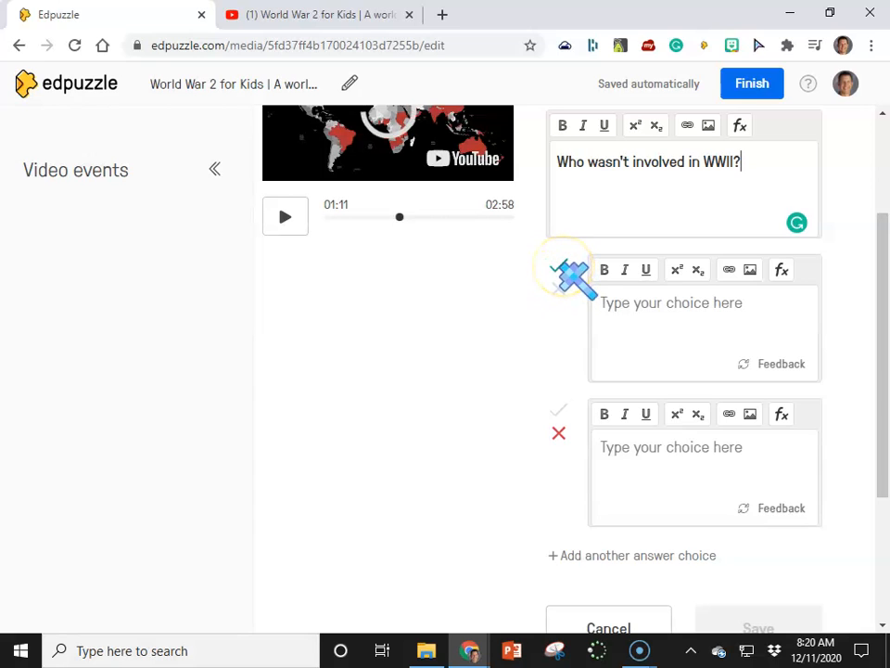
left_click(614, 305)
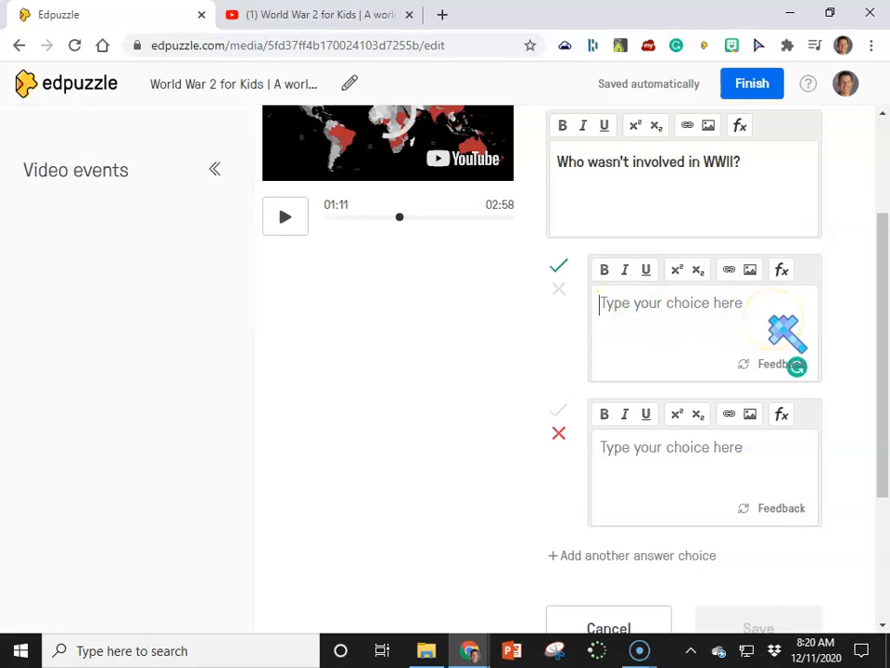
type("Zimbabwe")
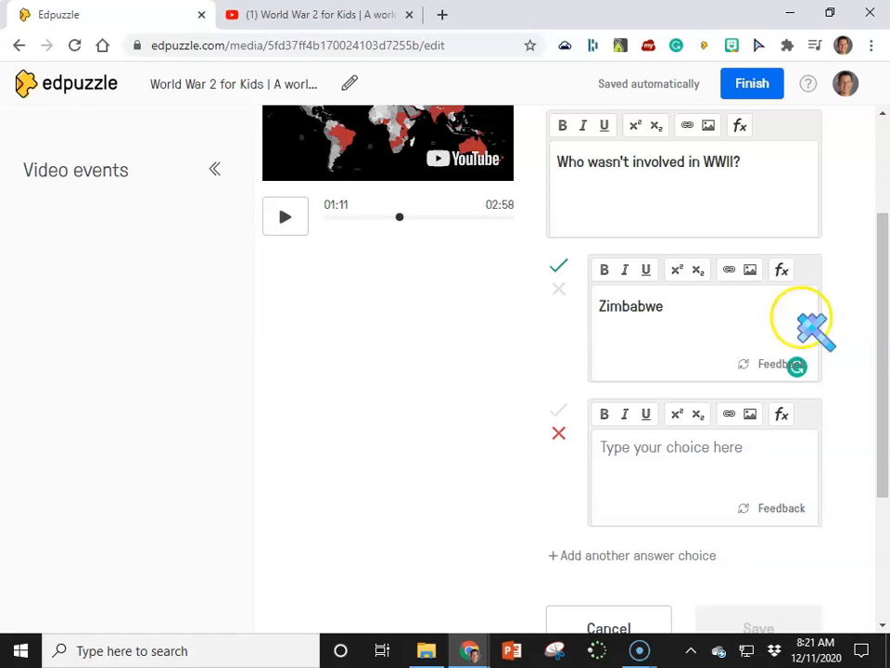
left_click(680, 450)
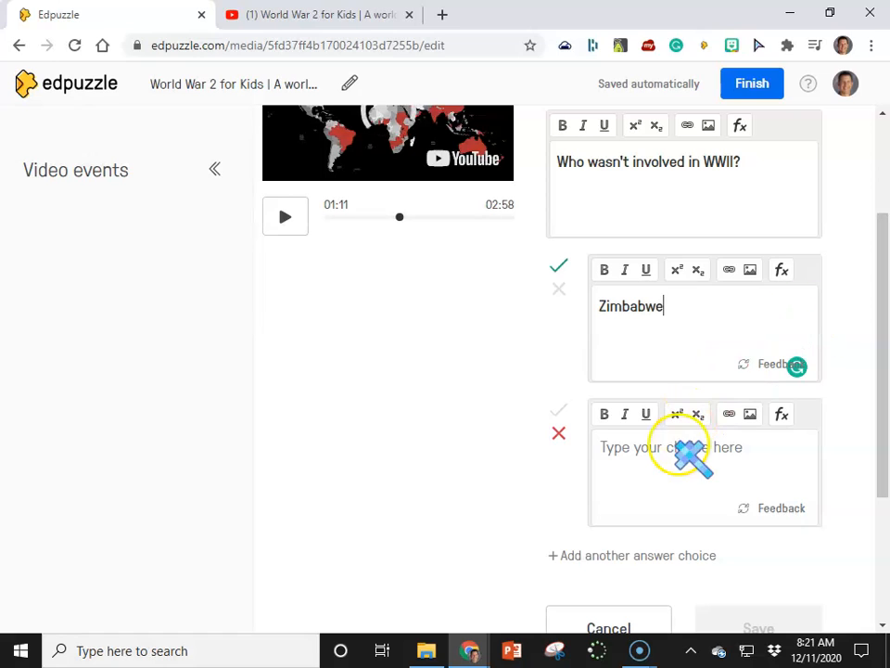
type("German")
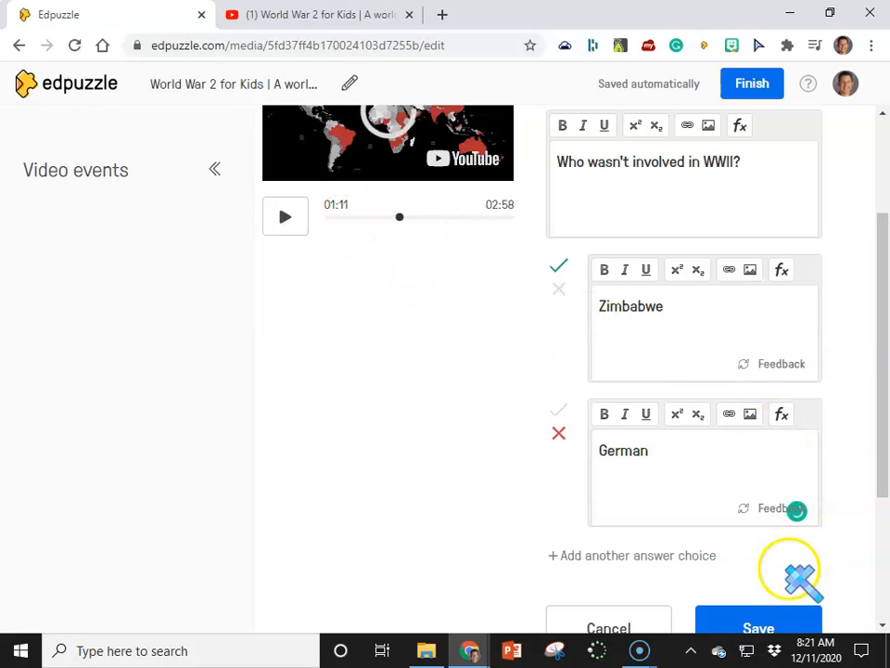
left_click(758, 625)
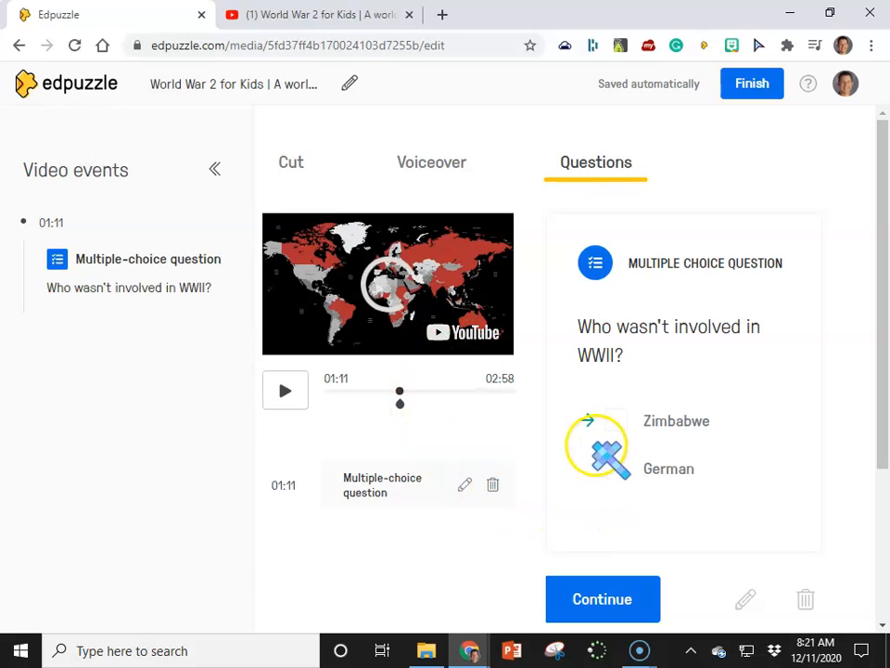
Step: Continue past the saved question, pause the video, and finish editing the lesson
scroll(630, 596, "down", 2)
left_click(629, 429)
left_click(306, 392)
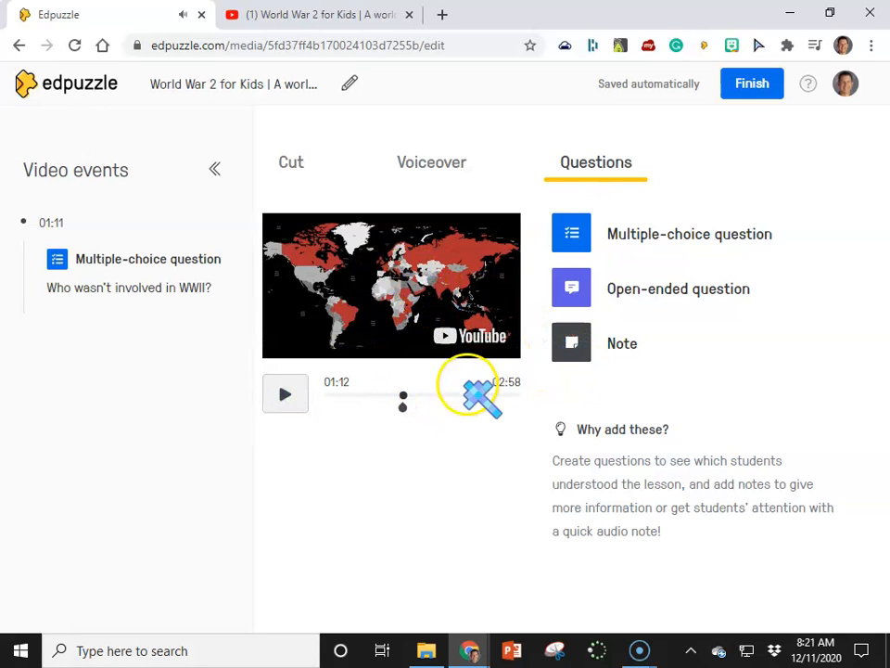
left_click(747, 92)
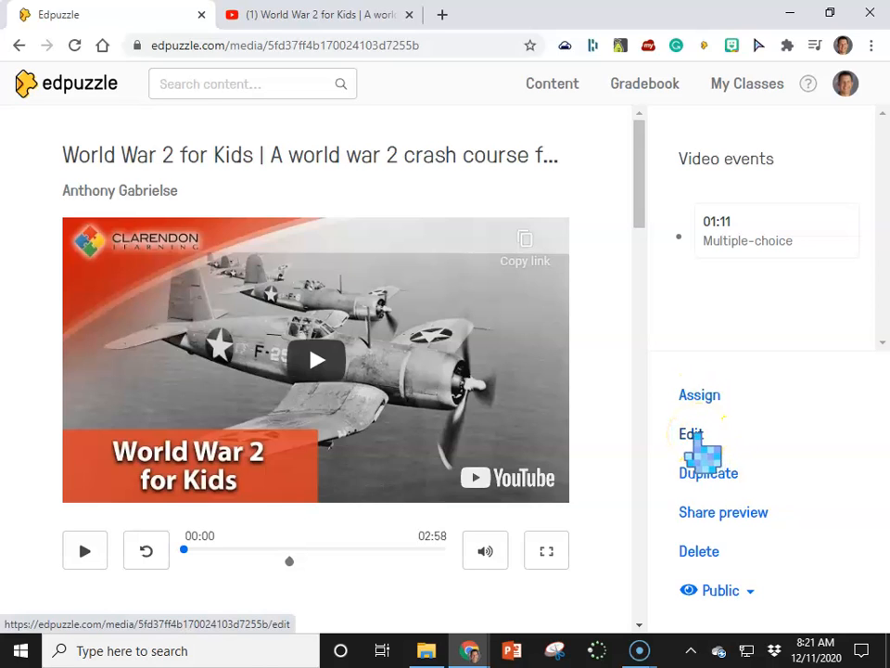
left_click(725, 471)
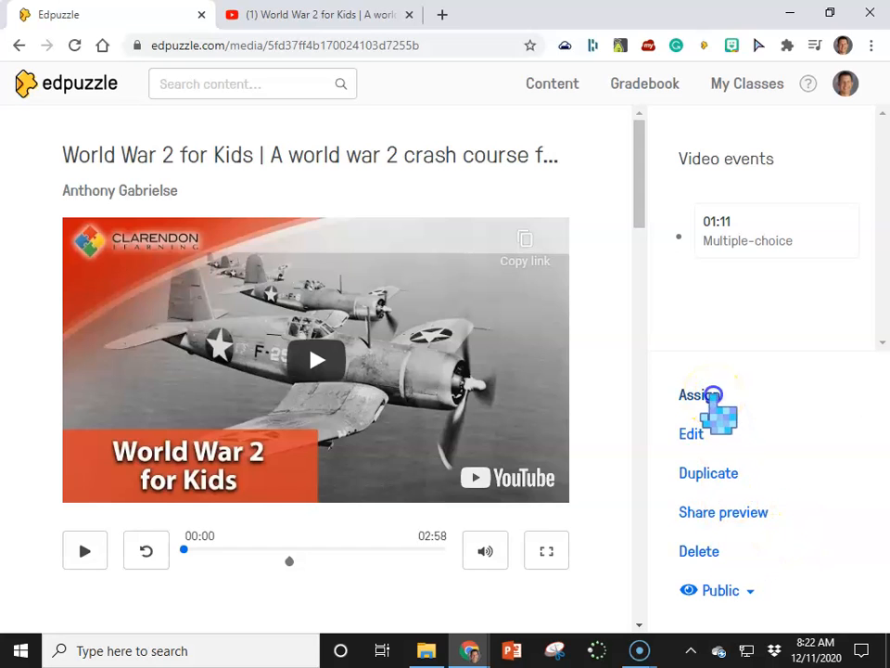
Step: Assign the video lesson to the whole grade 8 class with a due date of December 18, 2020 at 11:59 pm
left_click(700, 395)
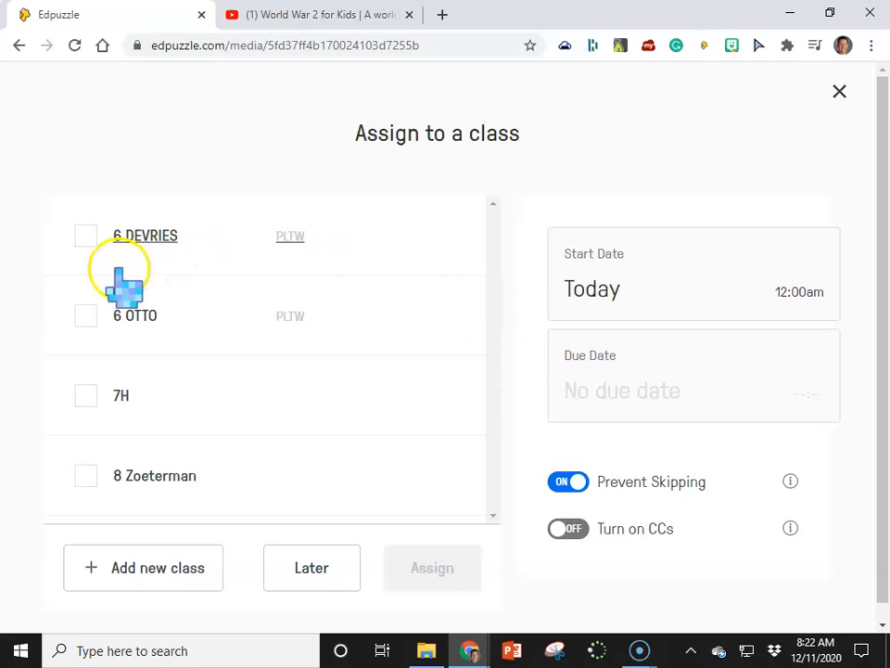
left_click(85, 475)
scroll(92, 479, "down", 2)
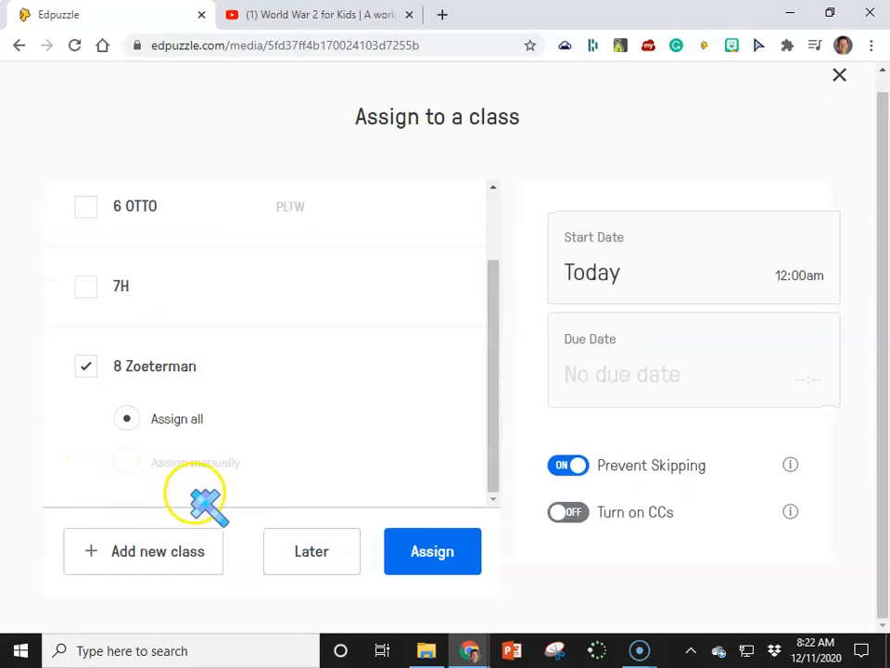
left_click(616, 394)
scroll(591, 429, "down", 2)
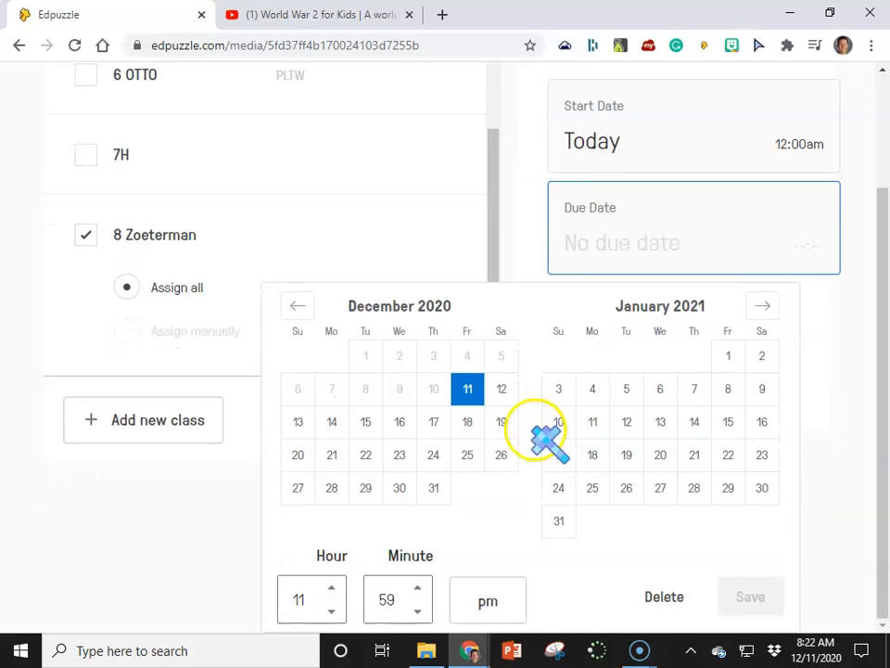
left_click(467, 422)
left_click(751, 596)
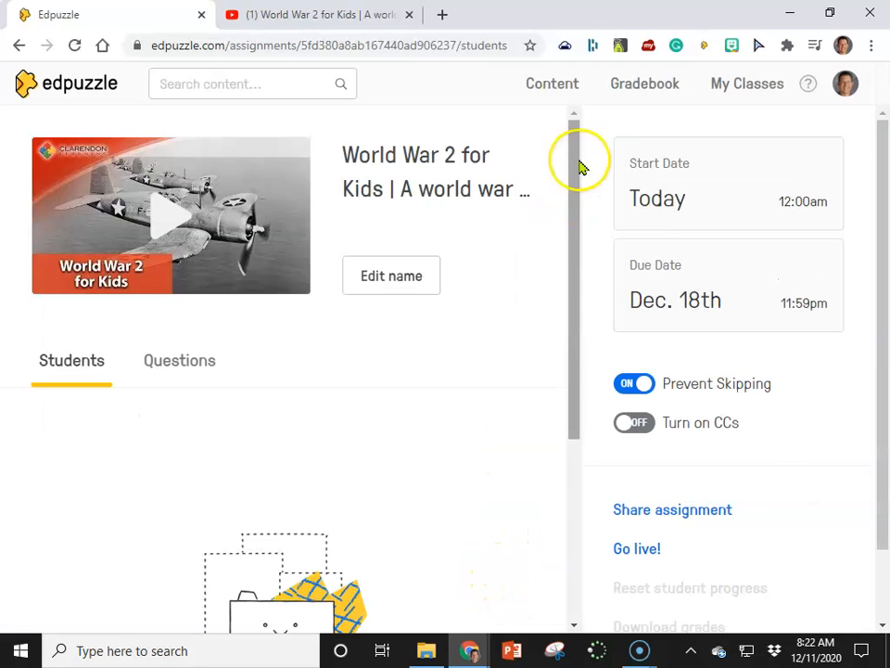
Step: View the World War 2 assignment from the grade 8 class's due assignments and return to the classes
left_click(751, 84)
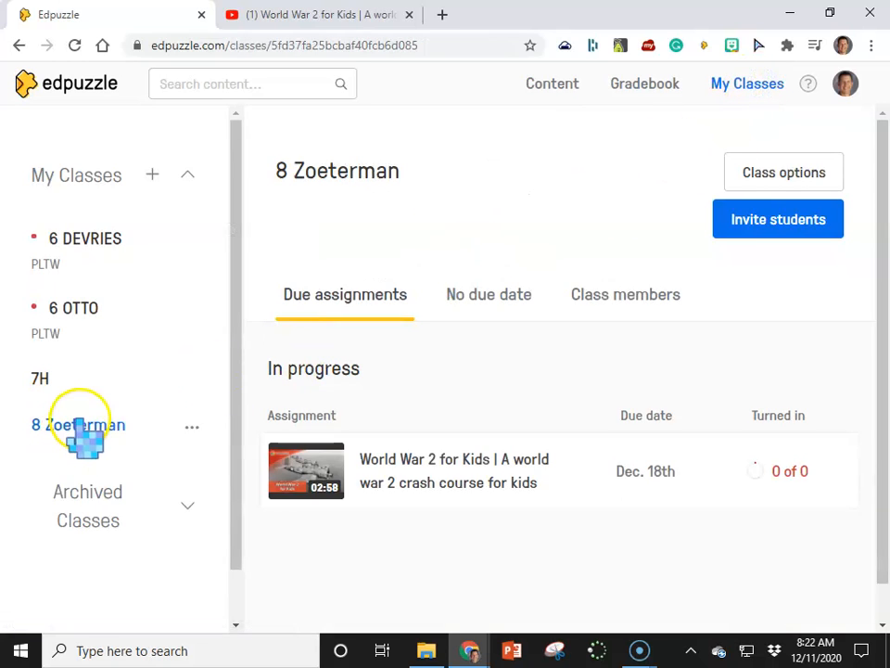
left_click(438, 484)
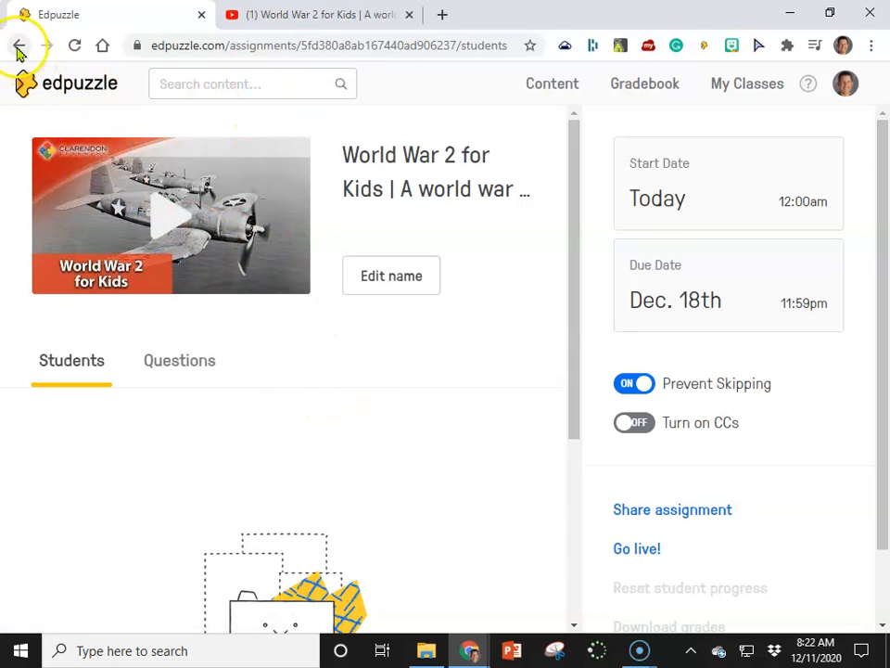
left_click(748, 84)
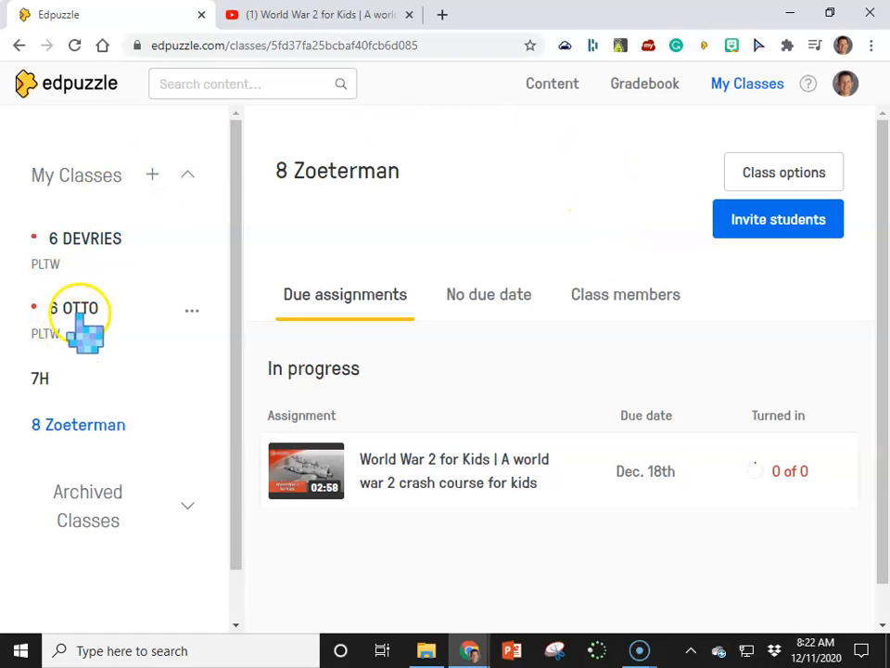
Step: Open The NBA Data Scientist assignment in the first grade 6 class and review the students' watch progress, grades and turn-in status
left_click(92, 240)
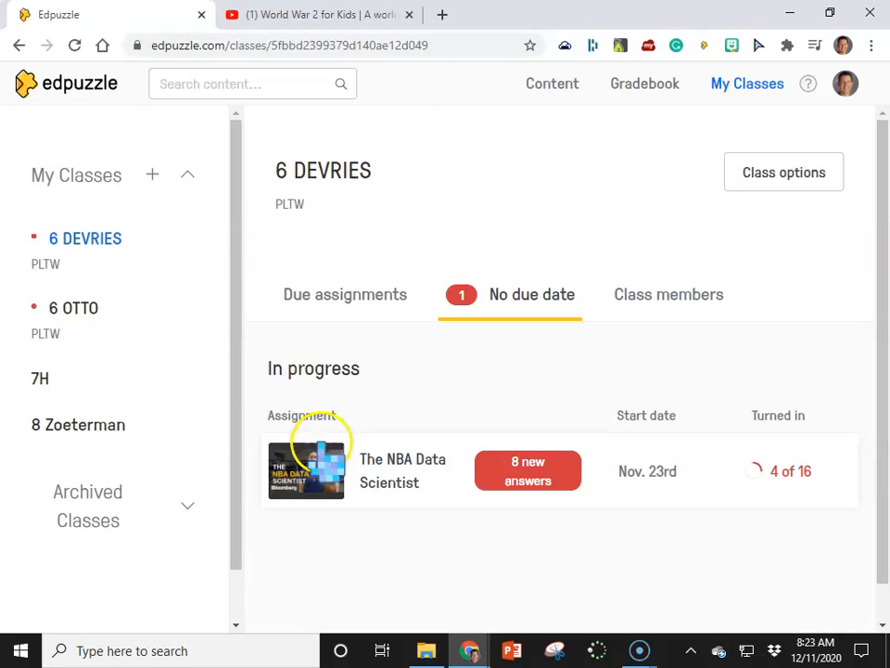
left_click(506, 477)
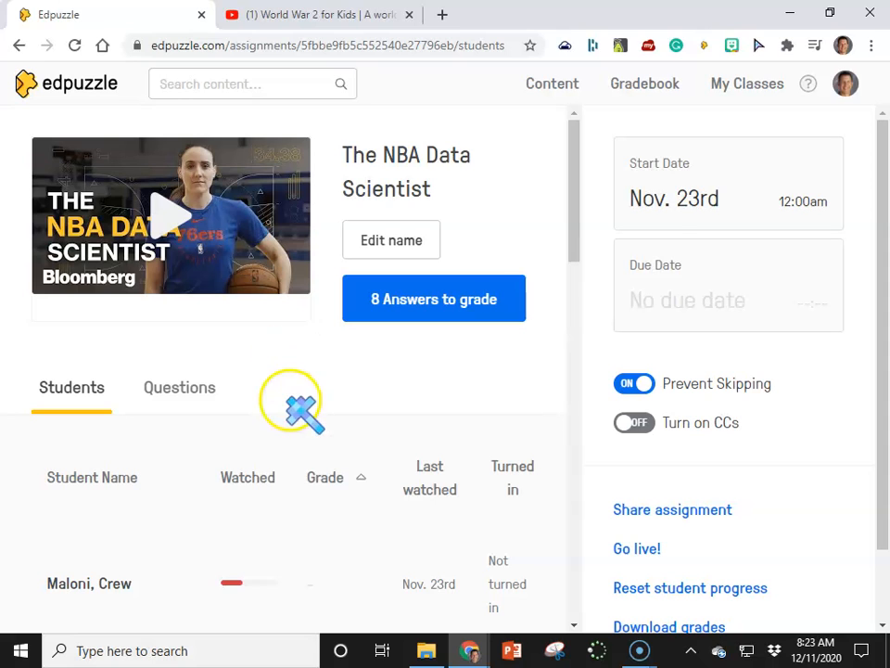
scroll(290, 405, "down", 2)
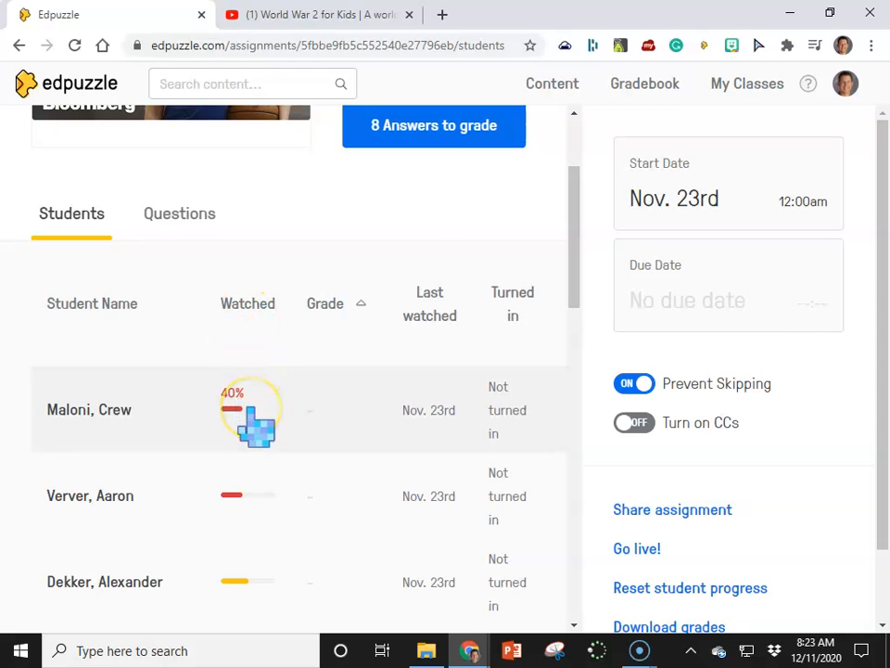
scroll(252, 420, "down", 2)
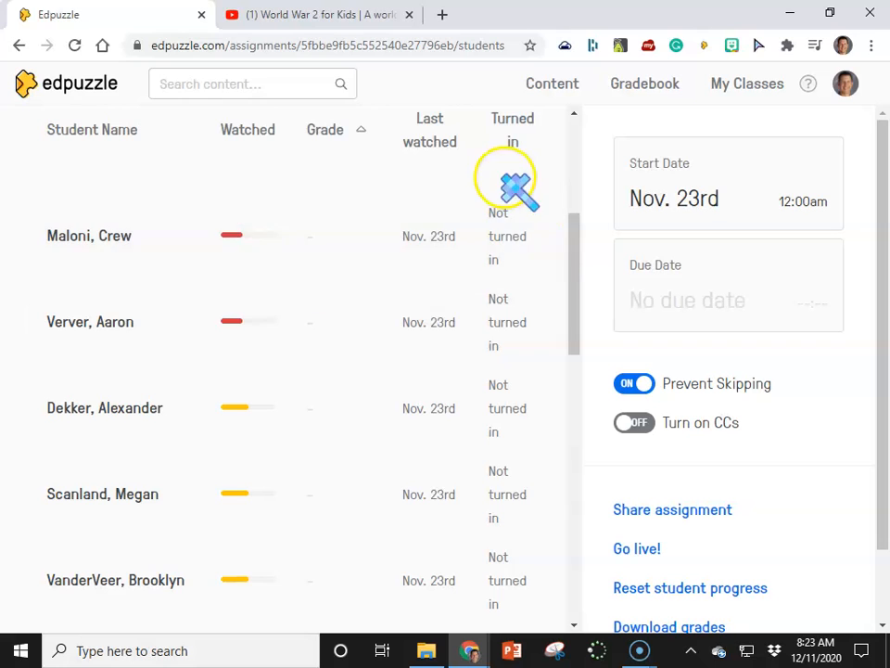
scroll(291, 414, "down", 7)
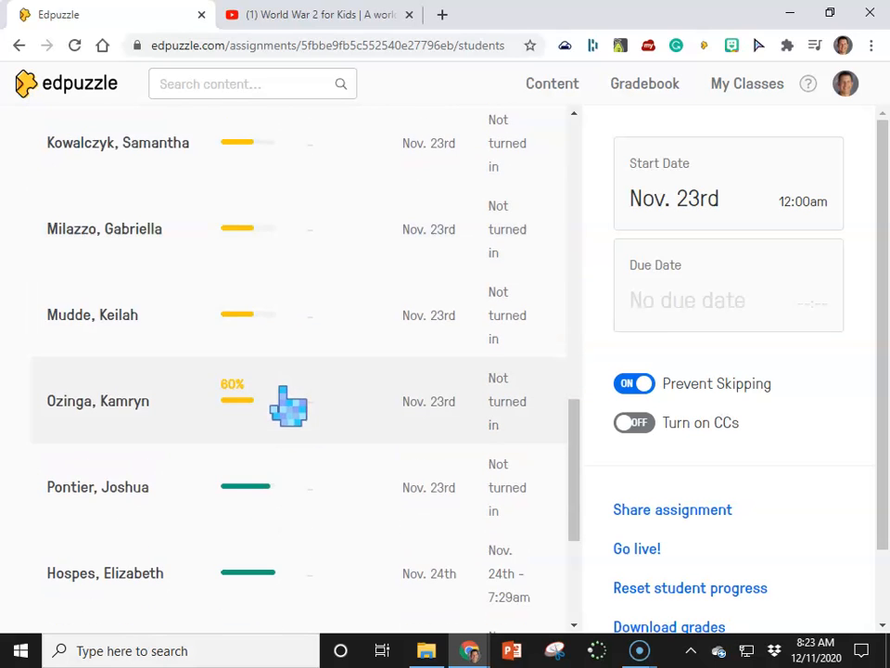
scroll(288, 418, "down", 3)
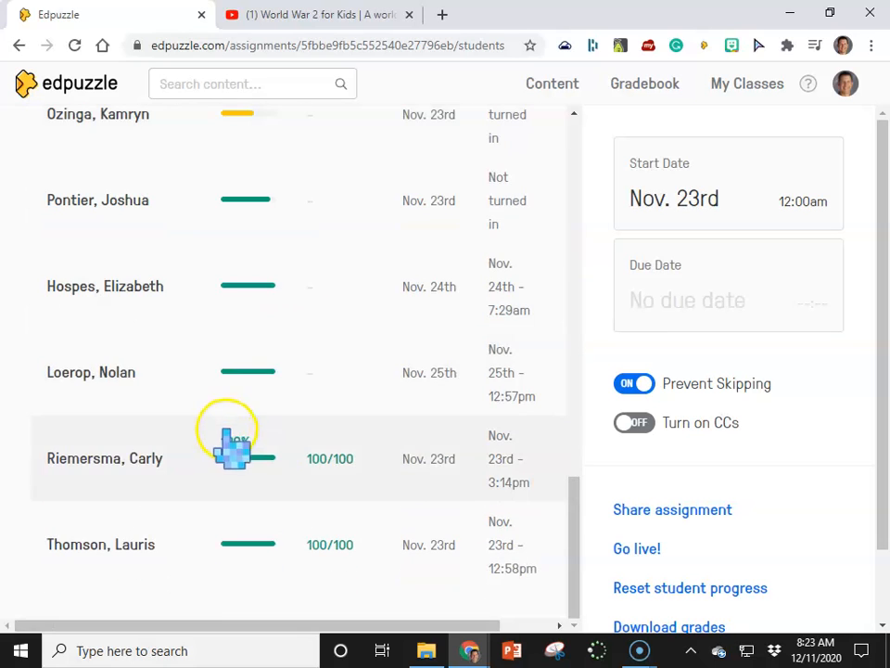
Step: Open the results of the student who turned in on Nov. 25th and examine the video watch counts and question responses
left_click(263, 392)
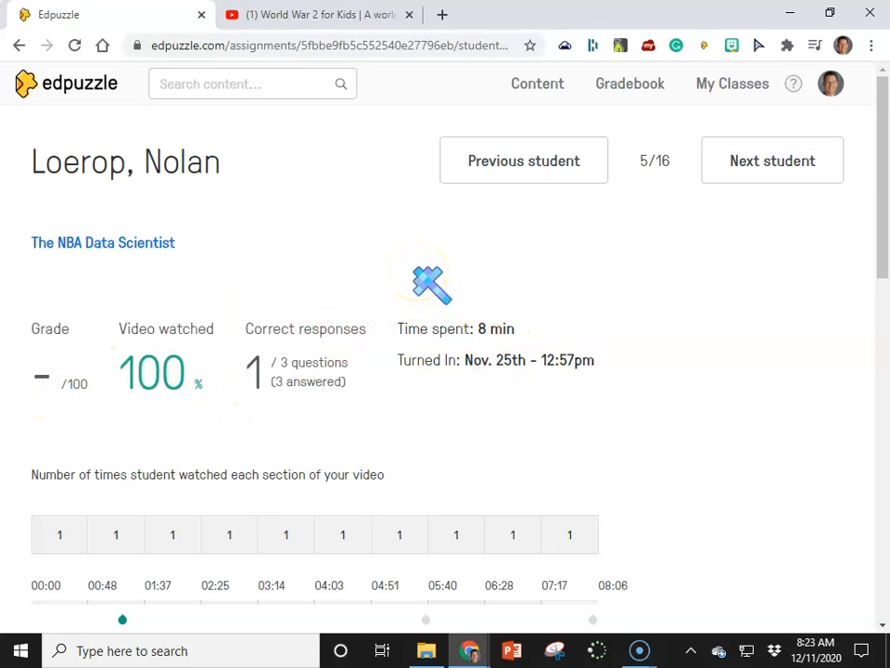
scroll(294, 241, "down", 2)
scroll(313, 292, "up", 2)
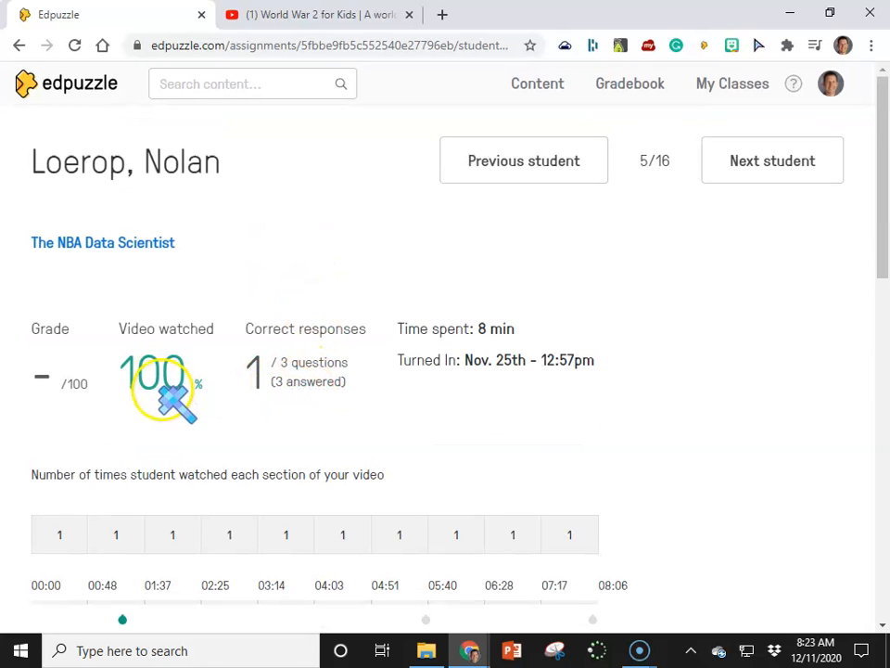
scroll(403, 399, "down", 4)
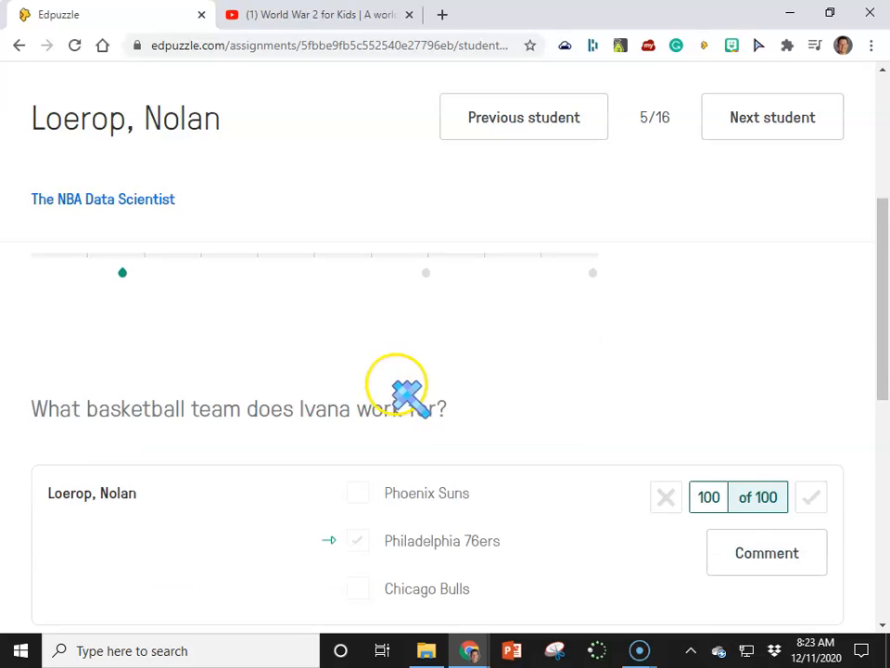
scroll(408, 394, "down", 2)
scroll(308, 384, "up", 2)
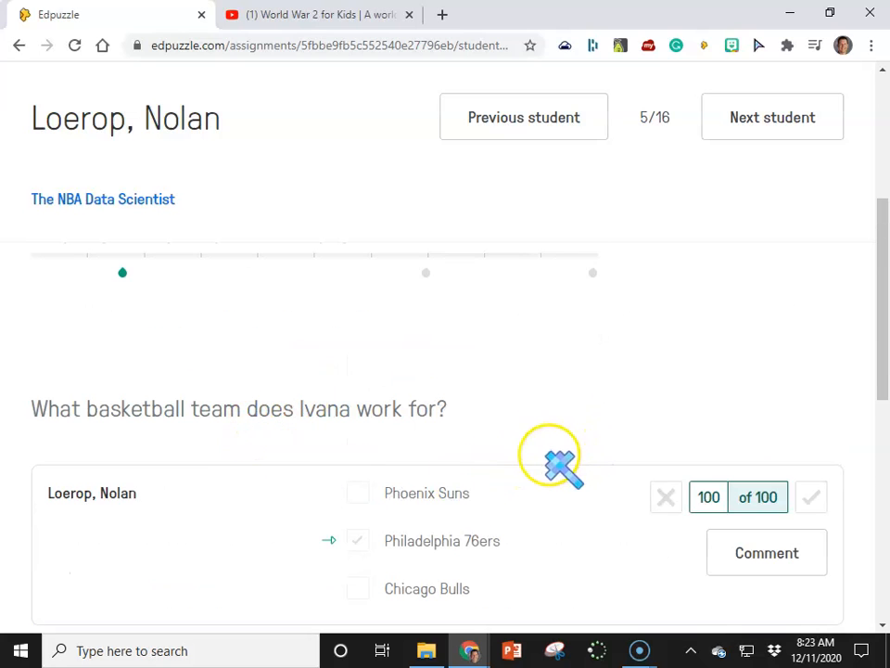
scroll(550, 454, "down", 2)
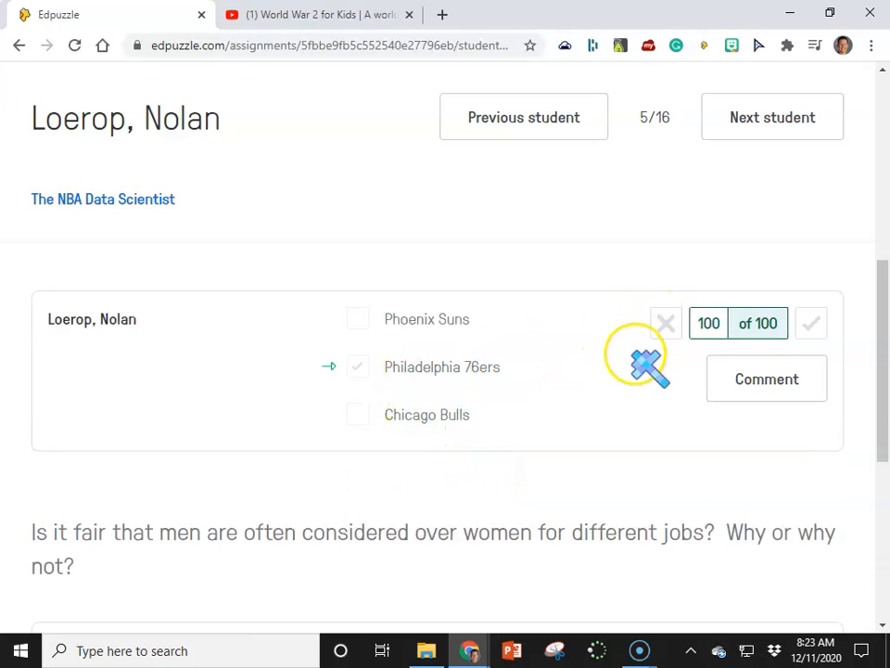
scroll(538, 410, "down", 4)
scroll(389, 418, "up", 2)
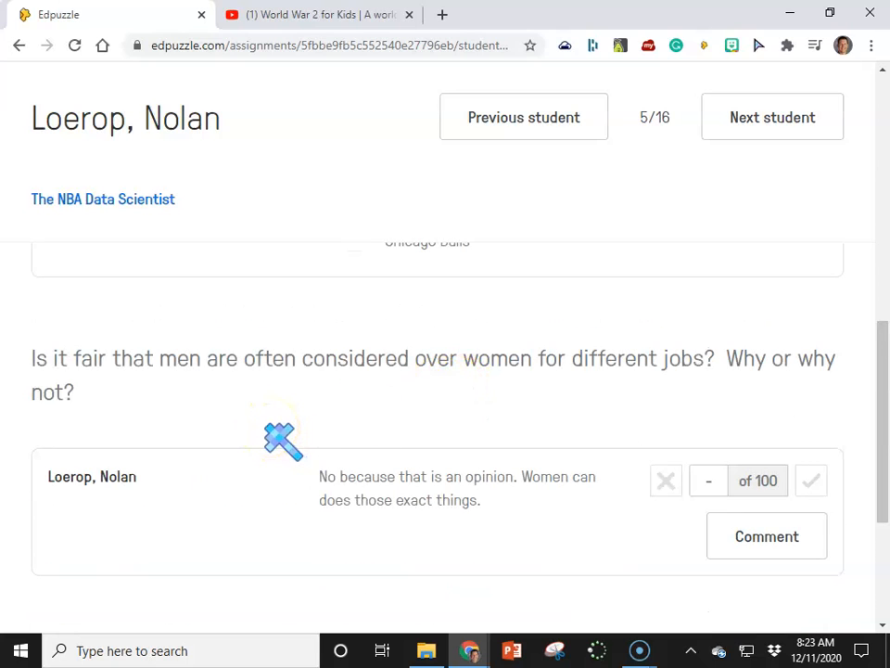
Step: Grade the student's two open-ended answers, on fairness in jobs and something interesting in the video, as 100 of 100 each
scroll(283, 440, "down", 2)
left_click(429, 423)
left_click(813, 307)
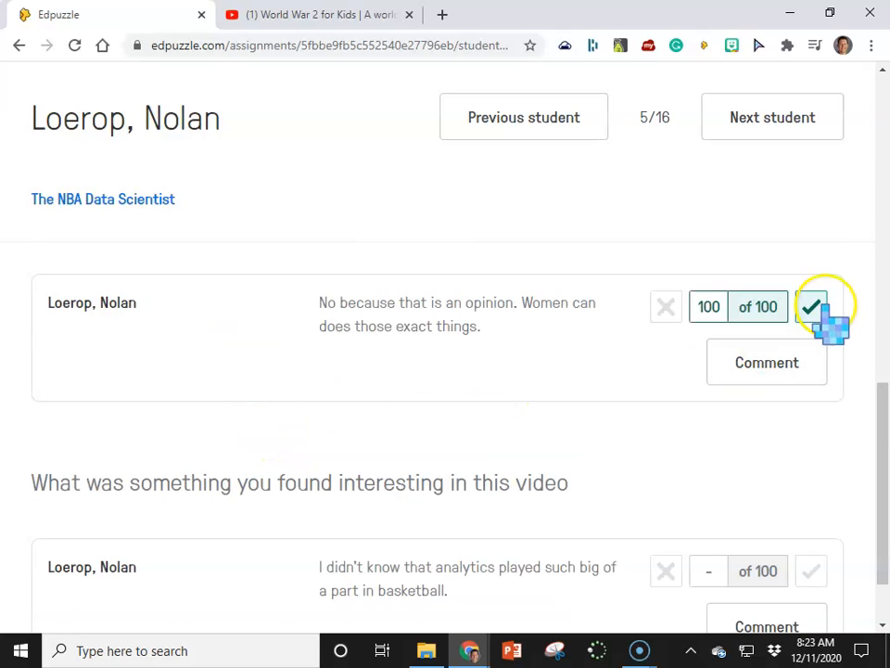
scroll(770, 385, "down", 1)
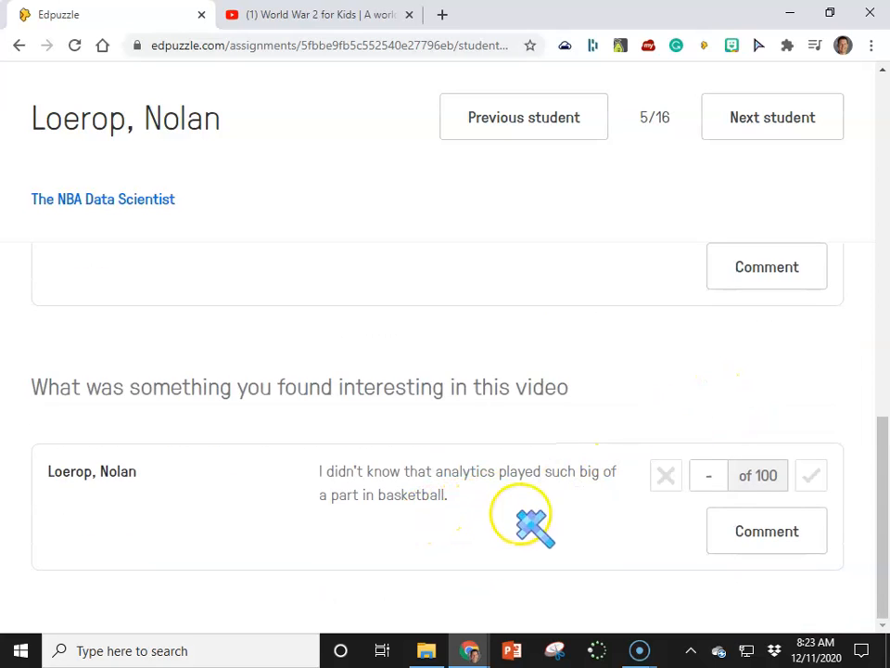
left_click(812, 476)
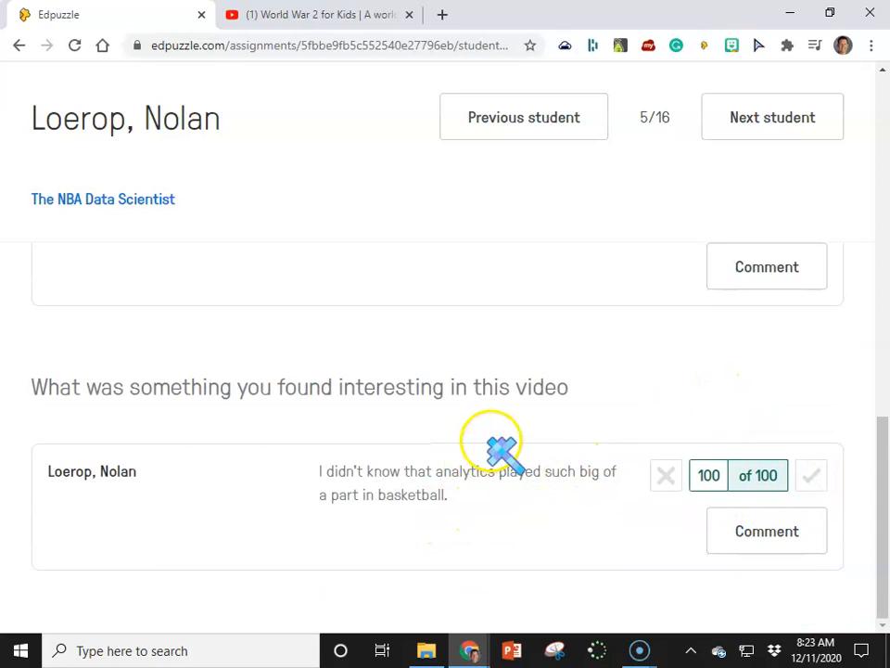
left_click(813, 476)
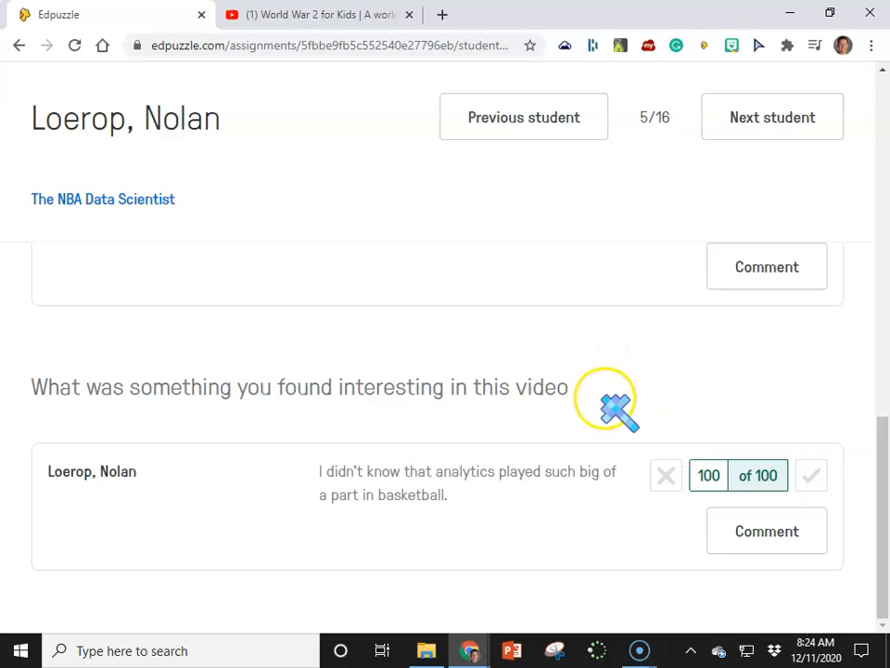
Step: Return to The NBA Data Scientist assignment's student list and sort it by last watched date
scroll(598, 406, "up", 15)
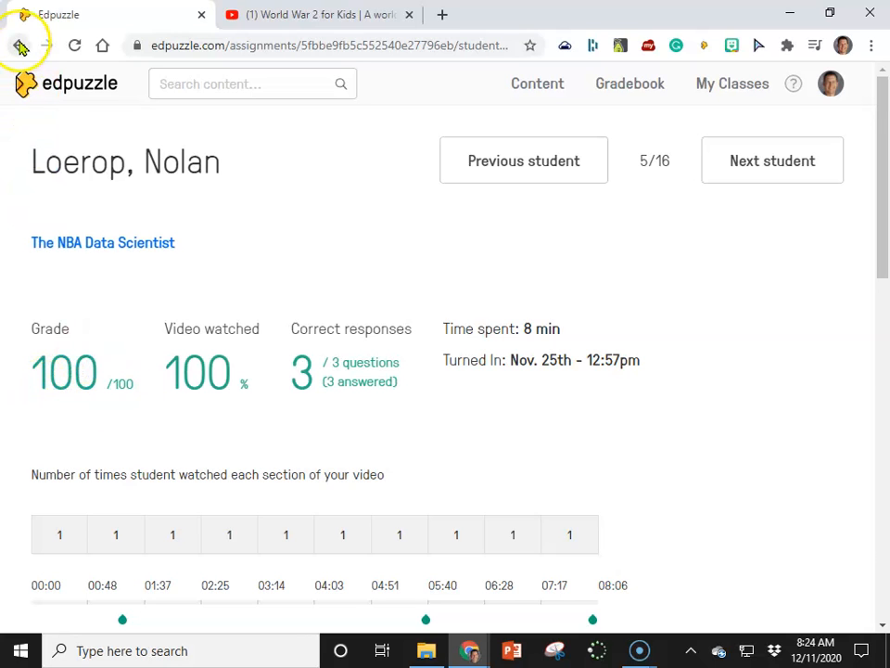
left_click(172, 242)
scroll(401, 417, "down", 2)
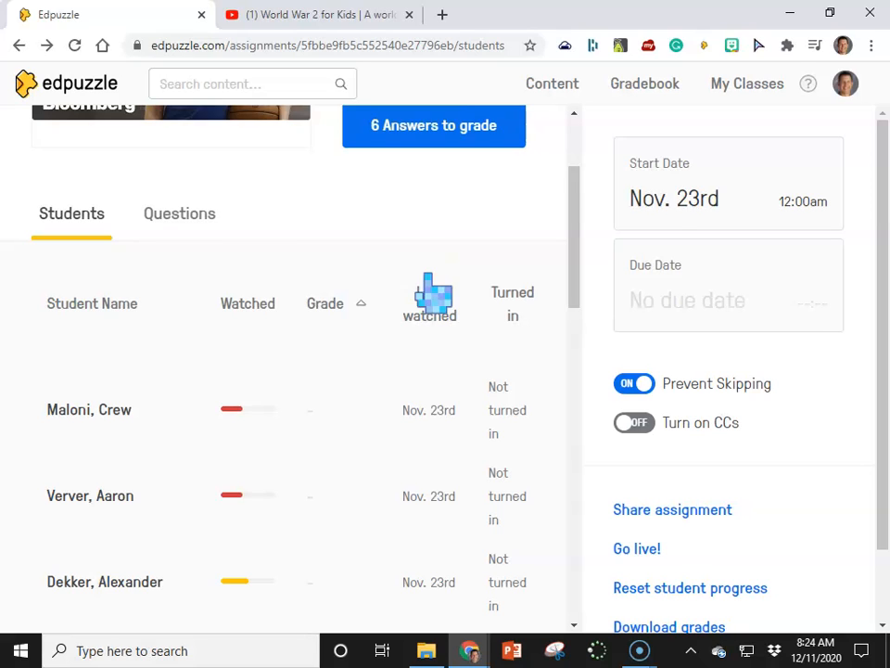
left_click(426, 305)
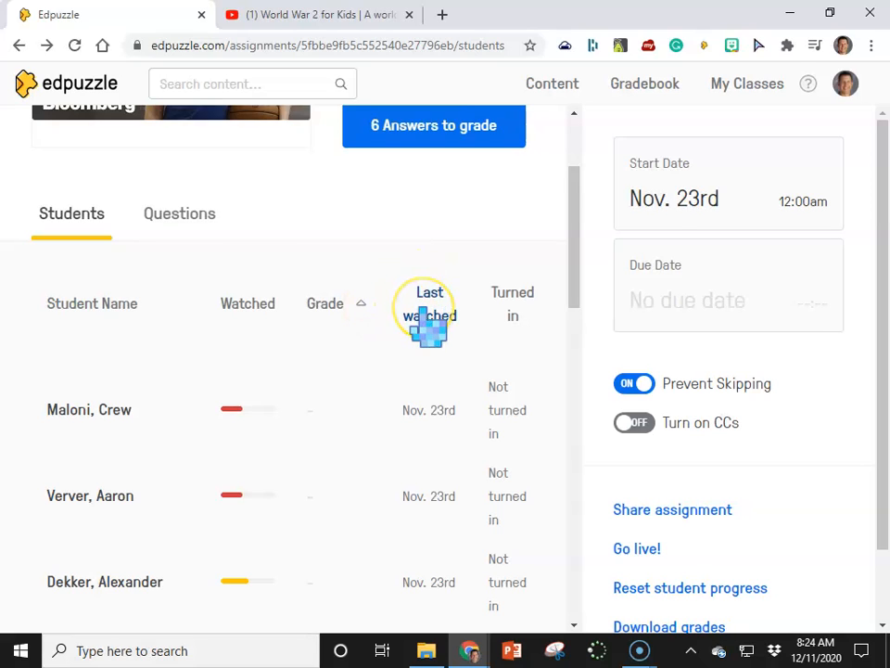